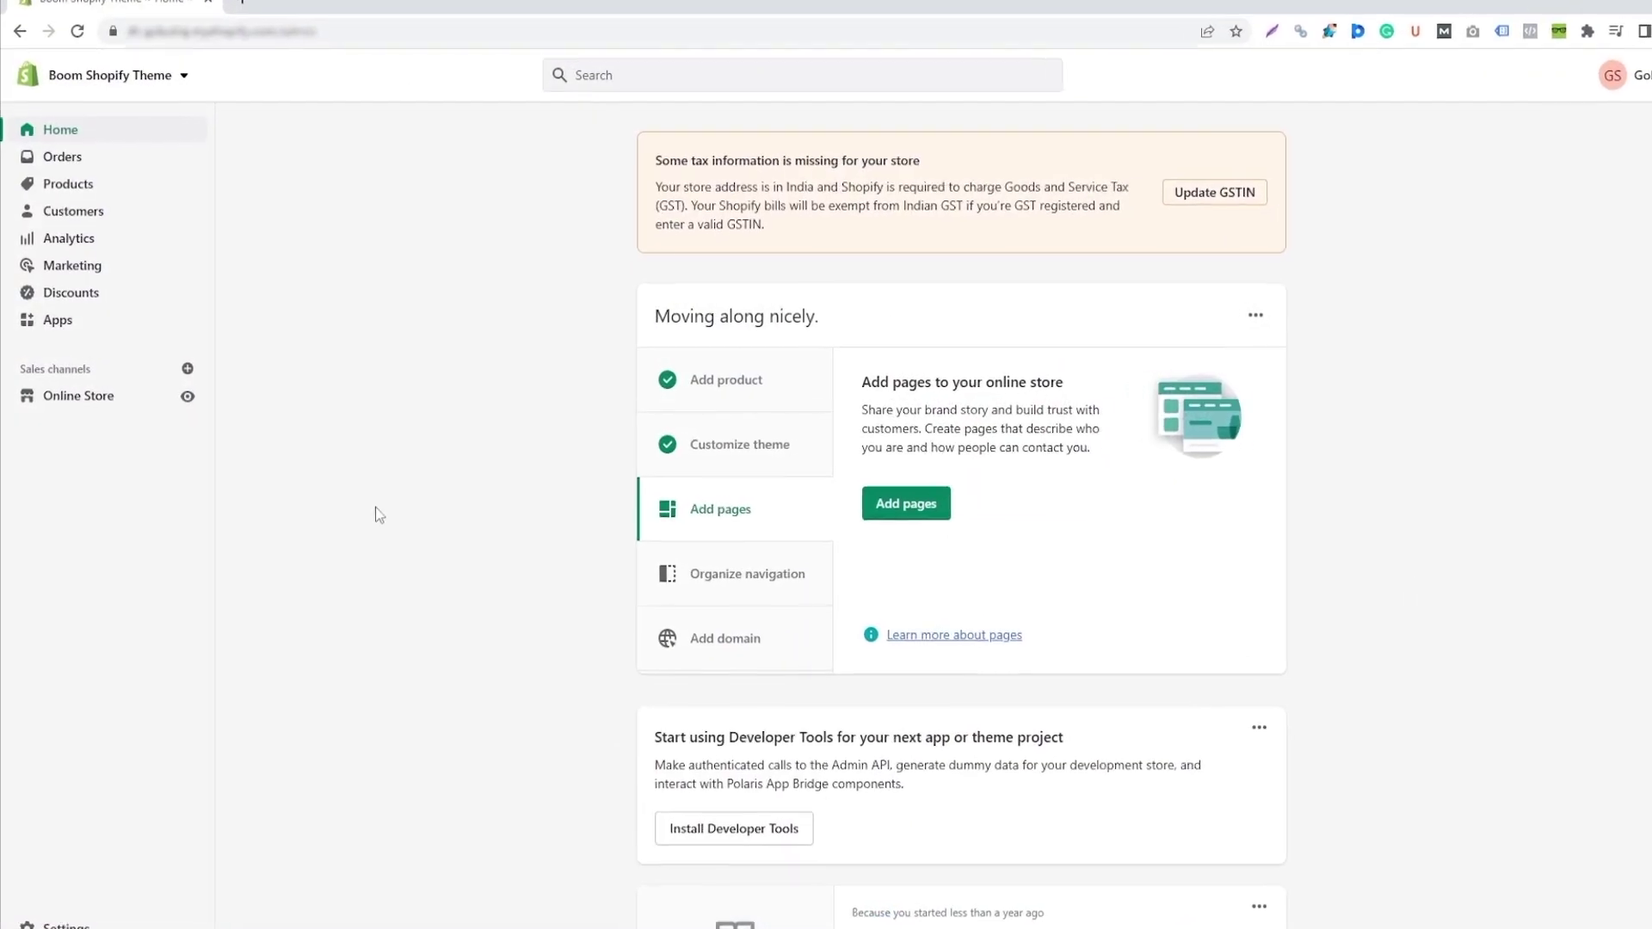
- Open the current theme in the editor and select the Newsletter modal section
click(144, 444)
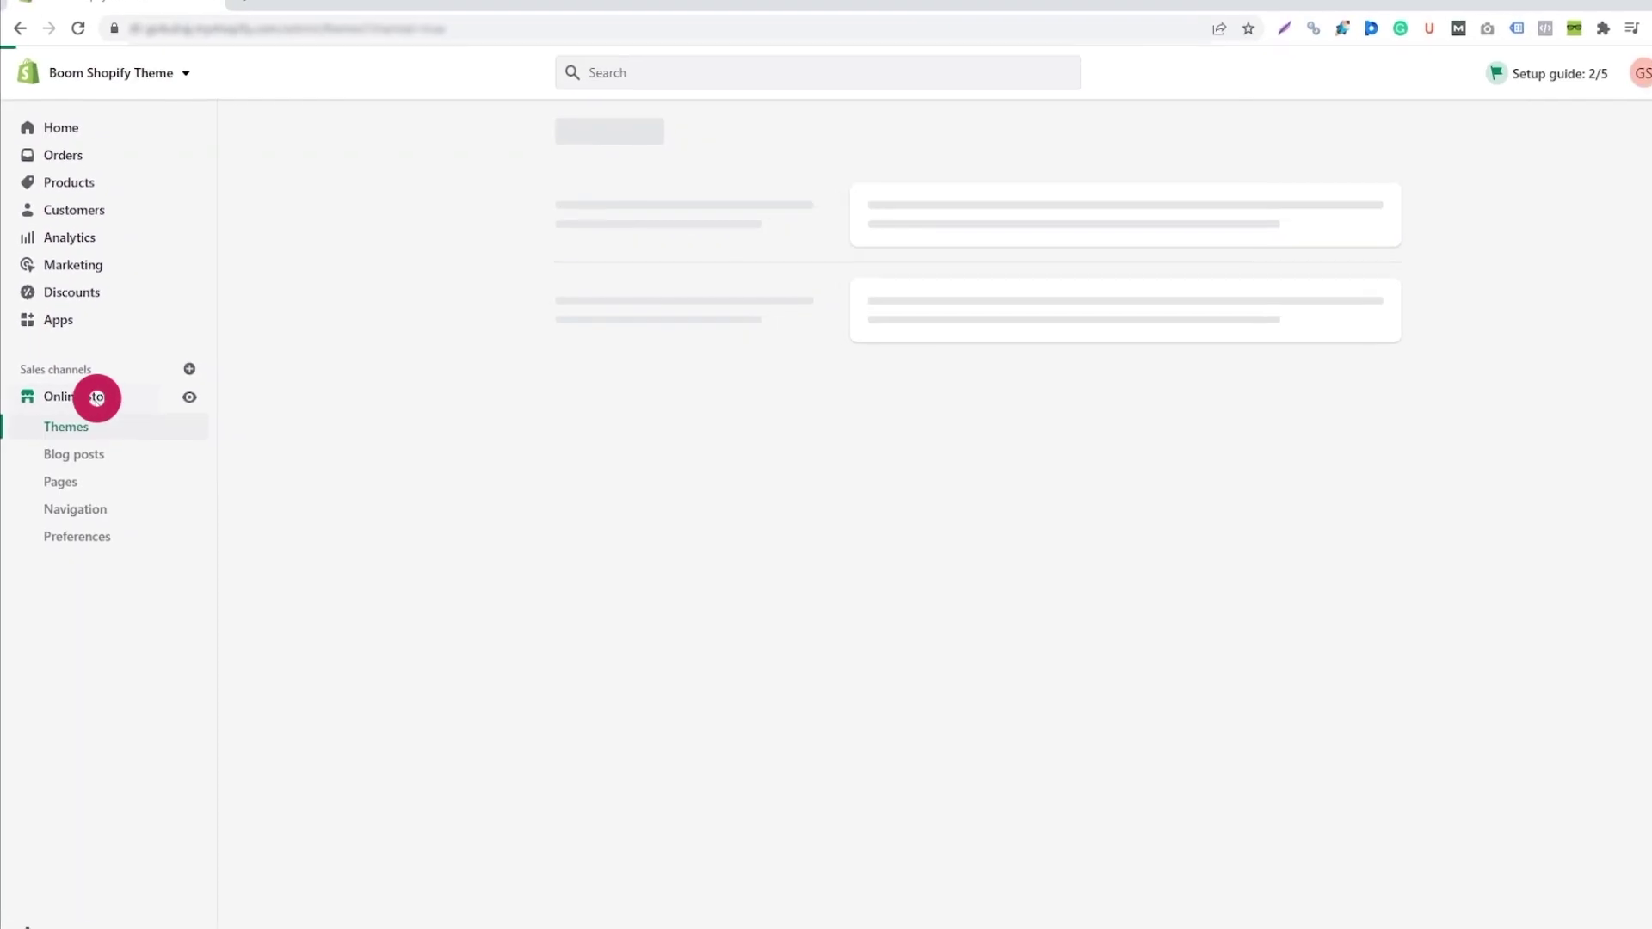
scroll(1280, 357, down, 1)
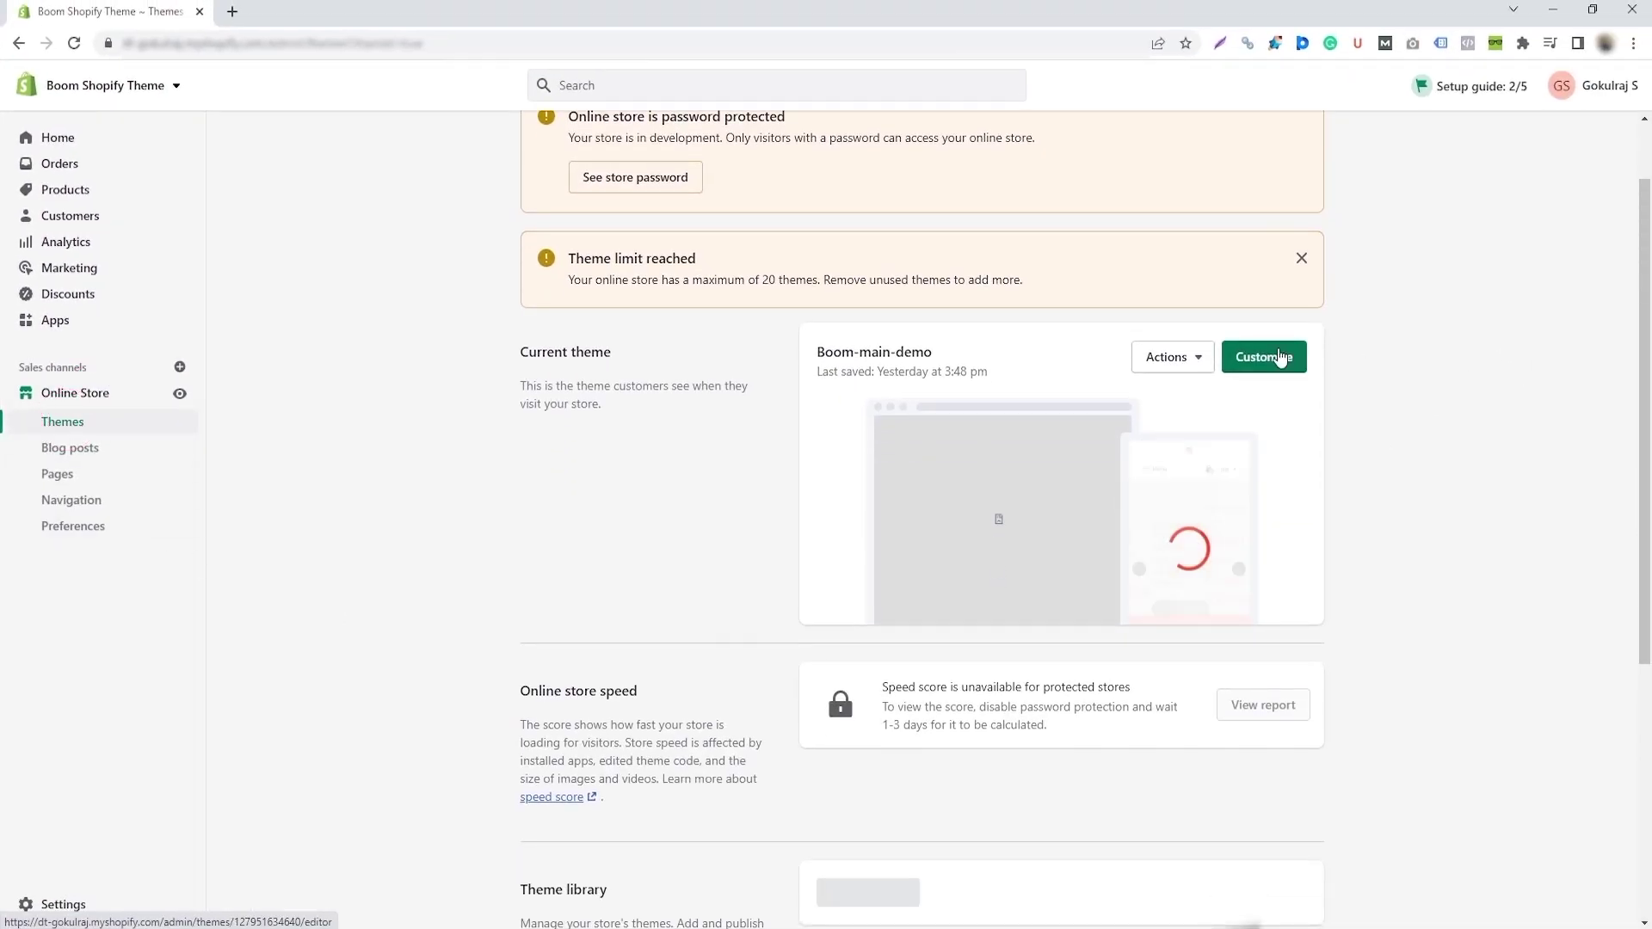
click(1280, 358)
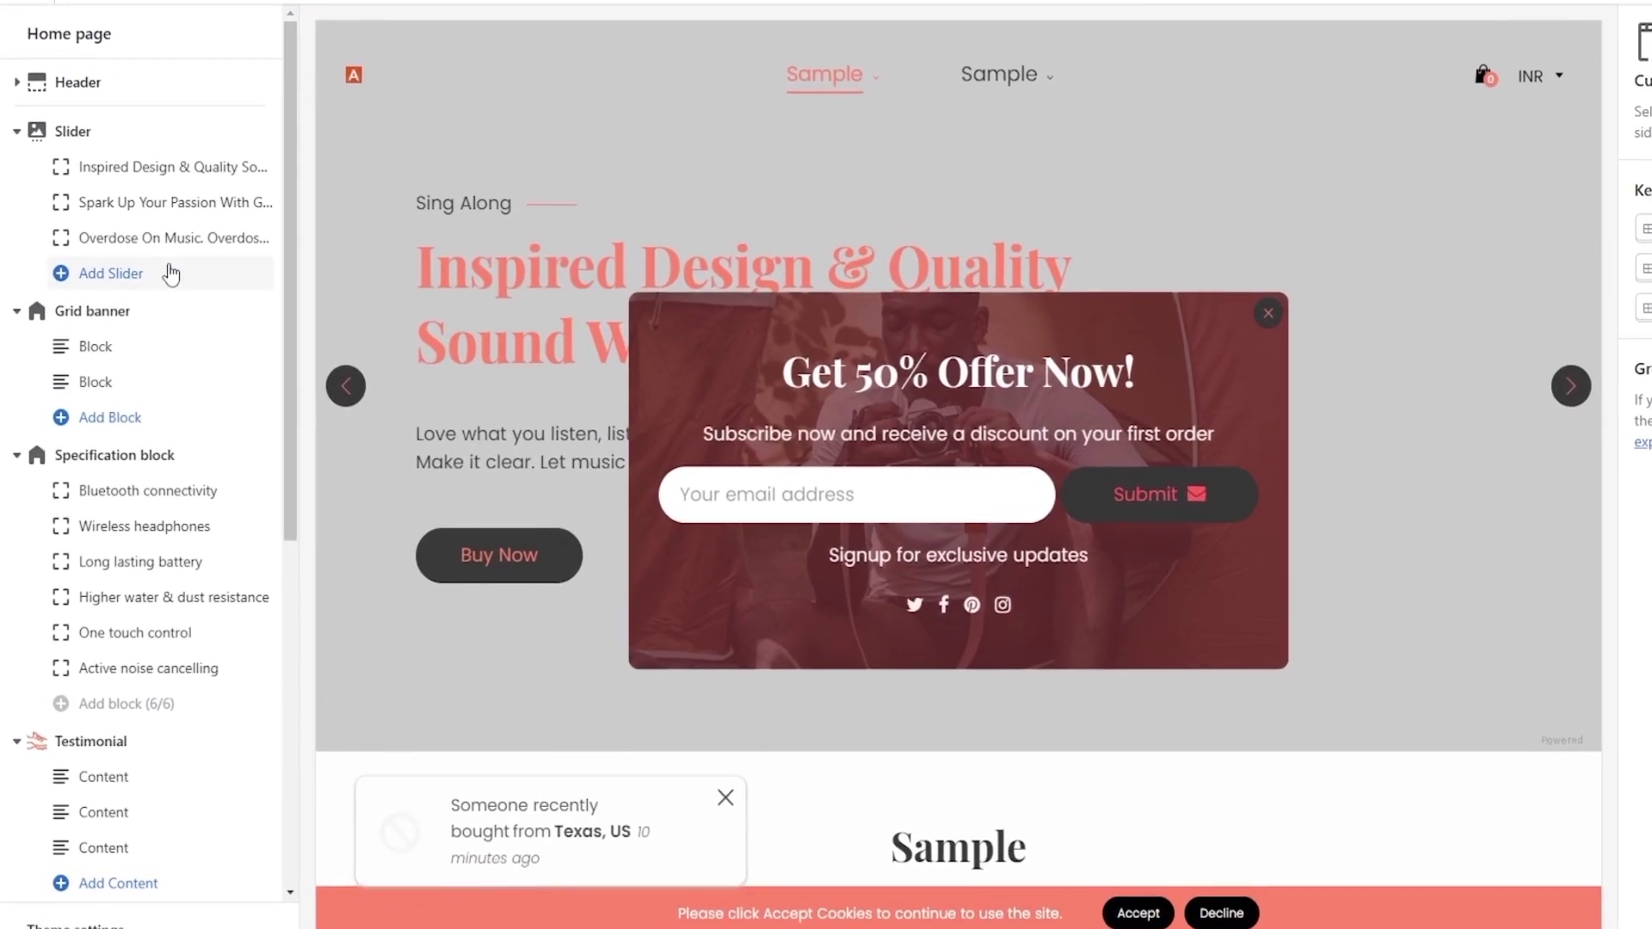
scroll(184, 351, down, 3)
scroll(192, 398, down, 4)
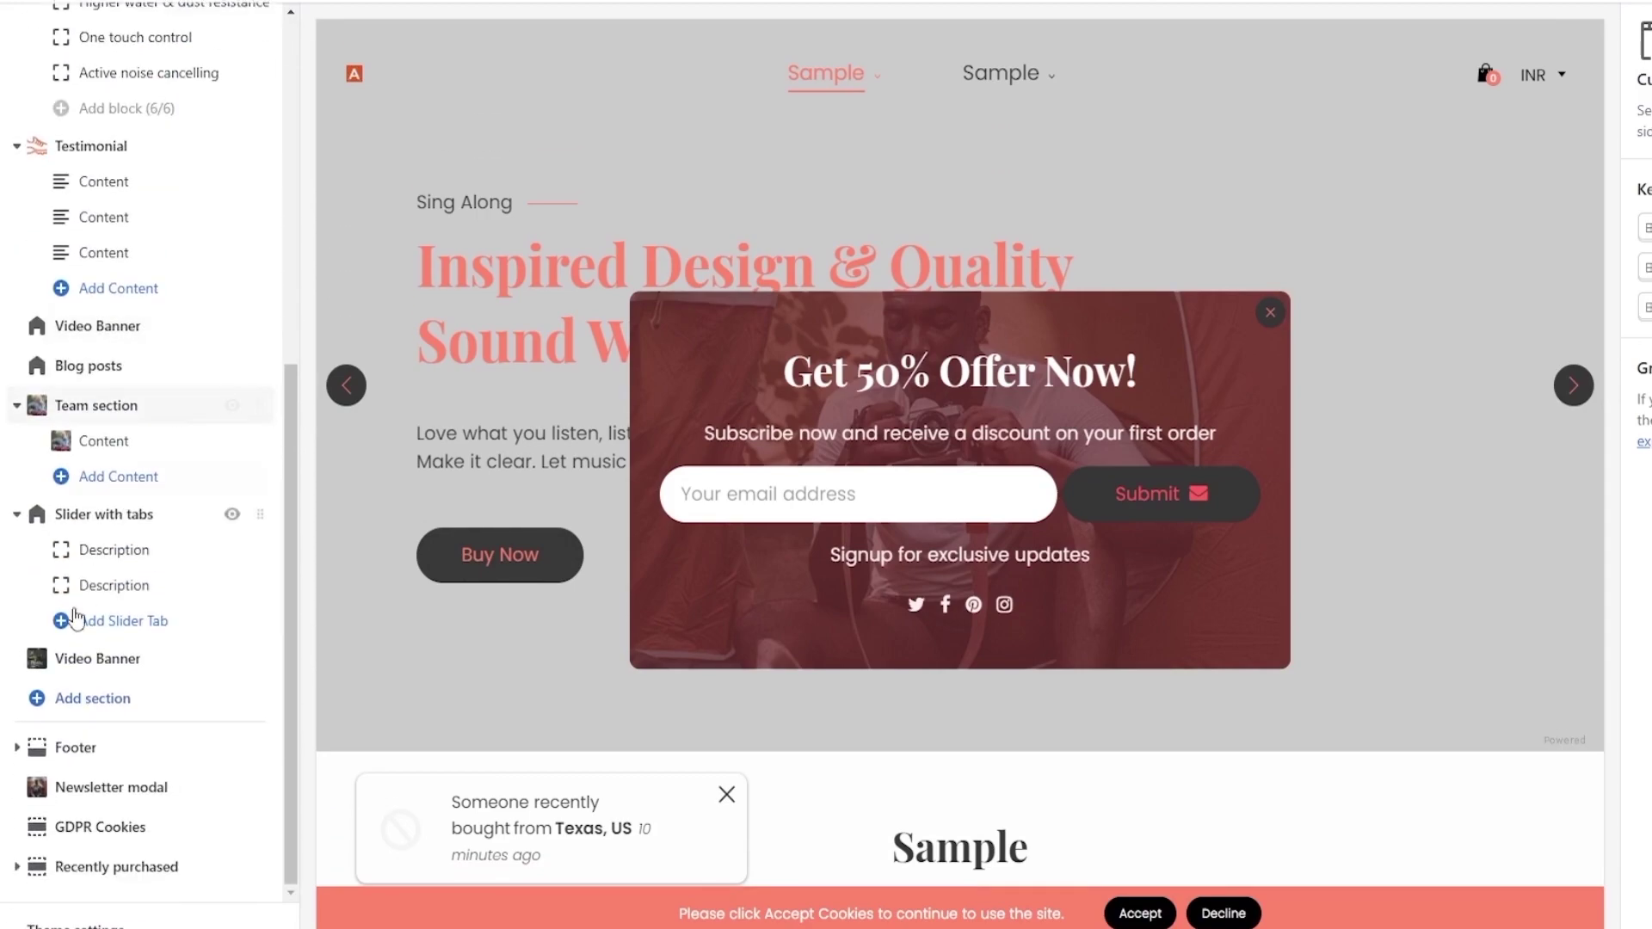
click(91, 784)
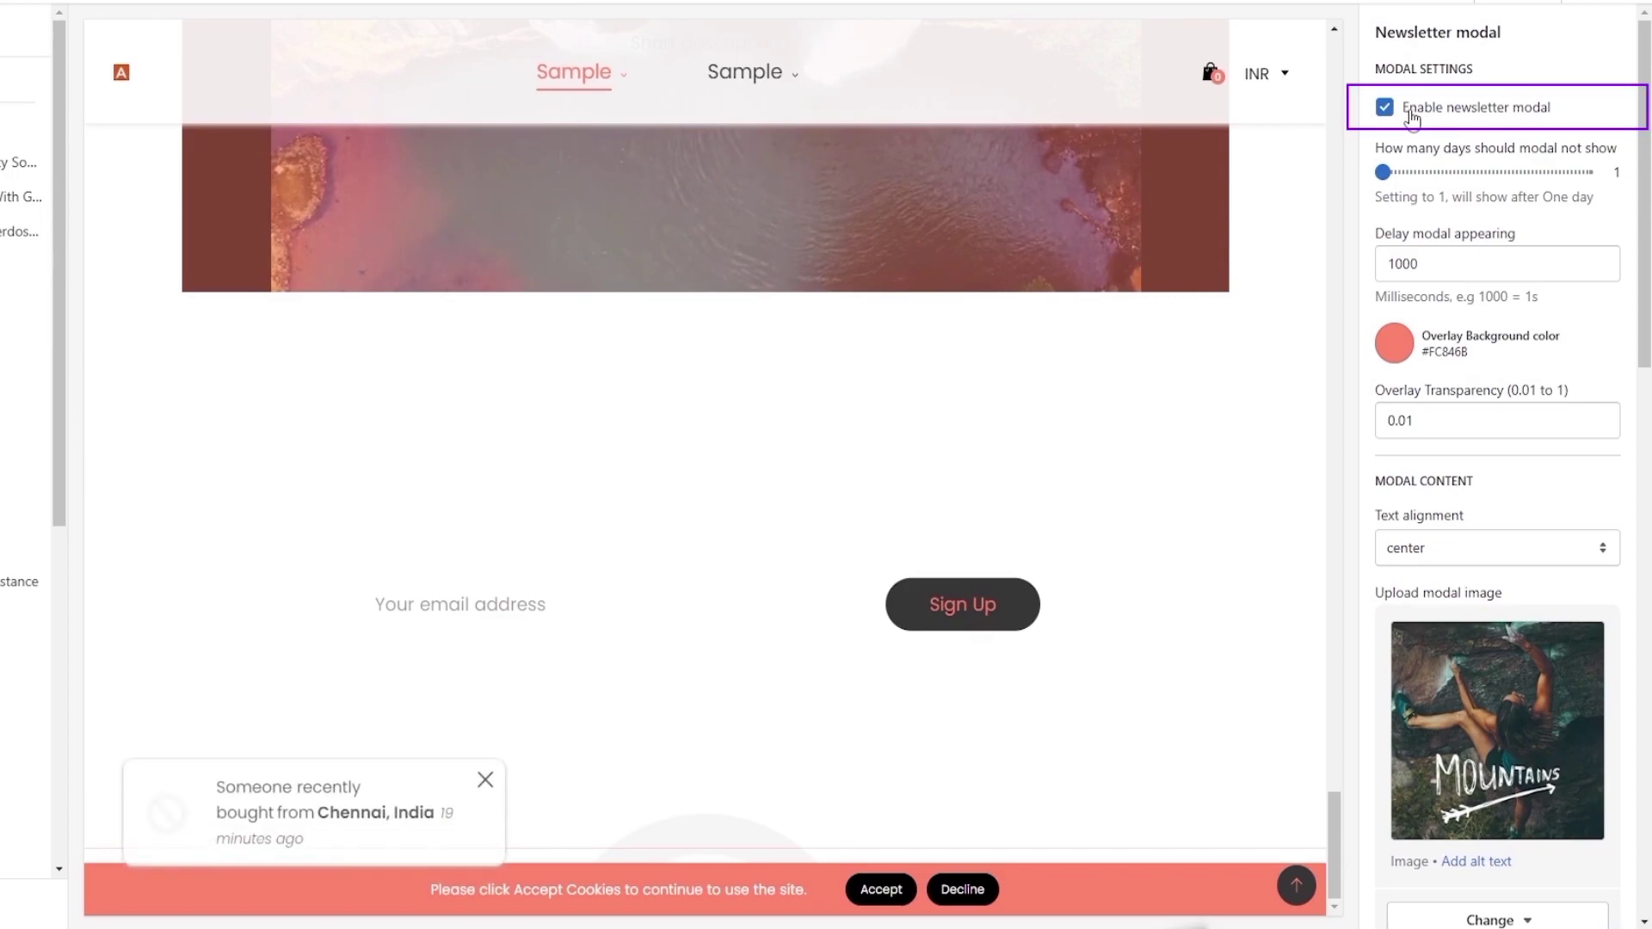
- Toggle 'Enable newsletter modal' off and back on, saving each time
click(1384, 107)
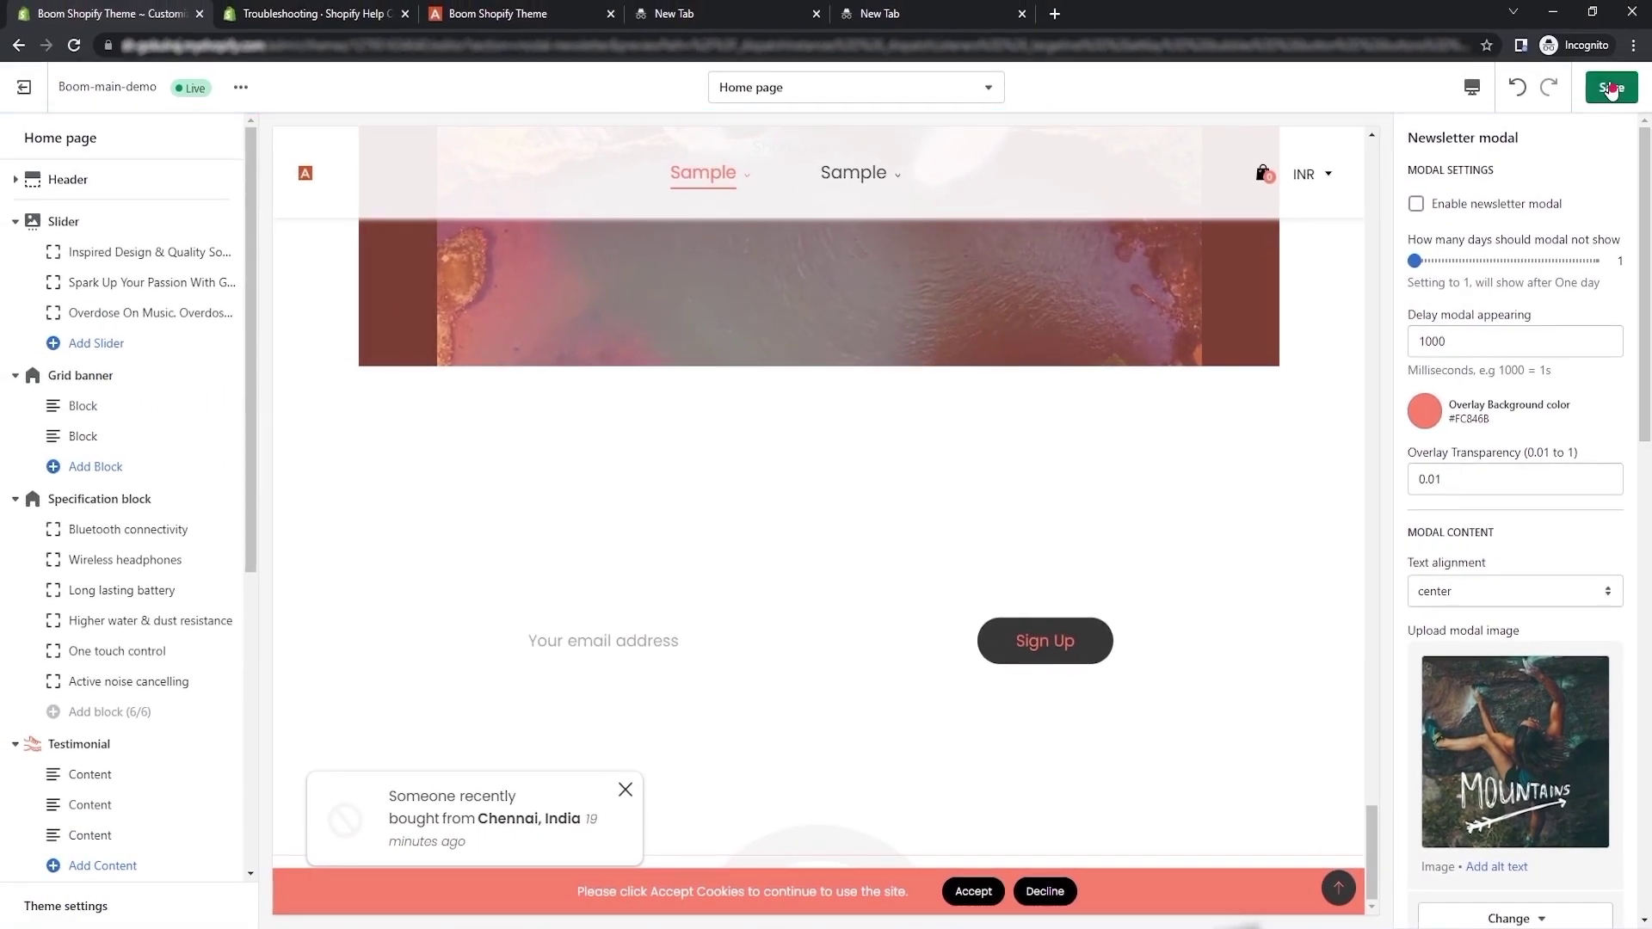
click(1611, 89)
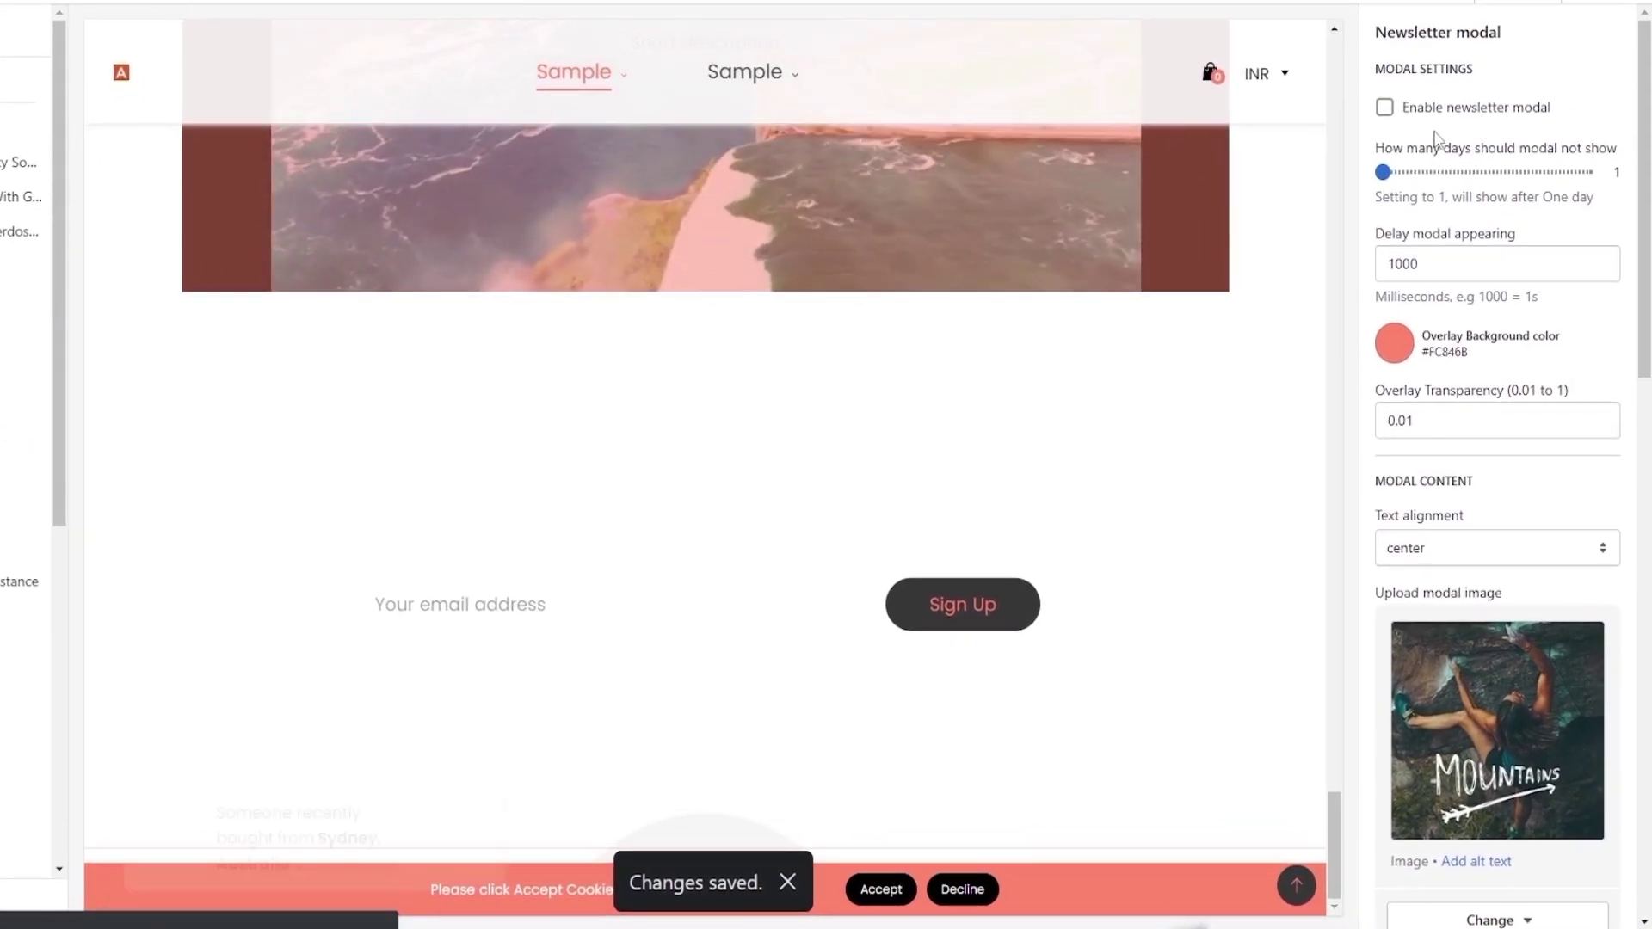
click(1385, 108)
click(1611, 89)
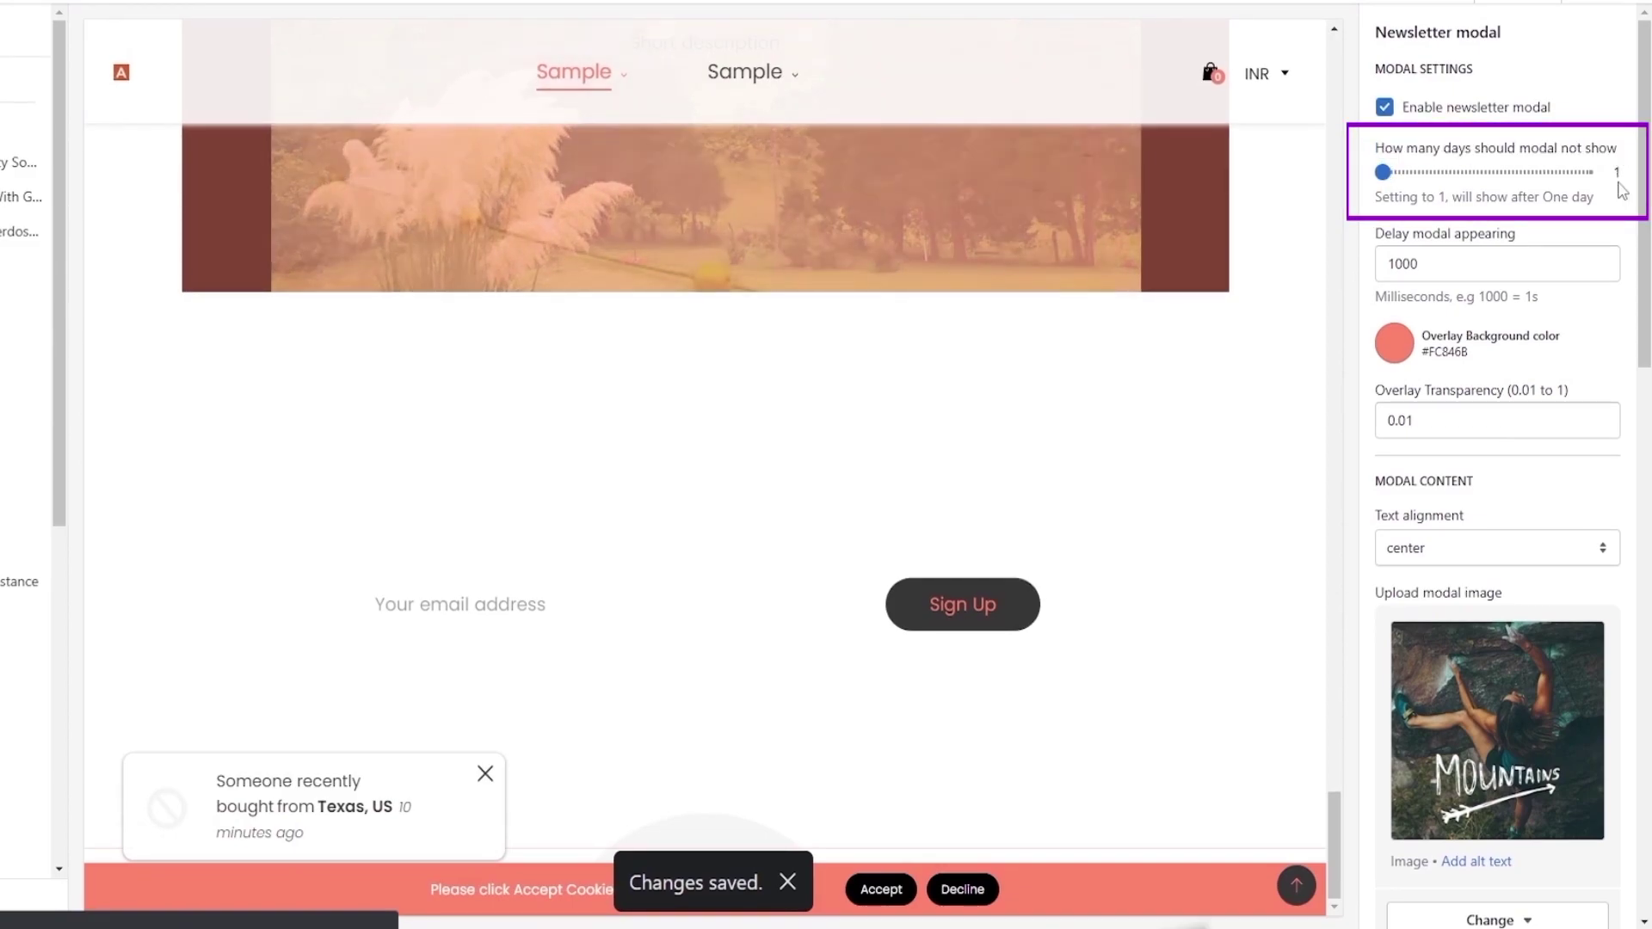
- Adjust the 'How many days' slider, then return it to 1 day
click(1385, 172)
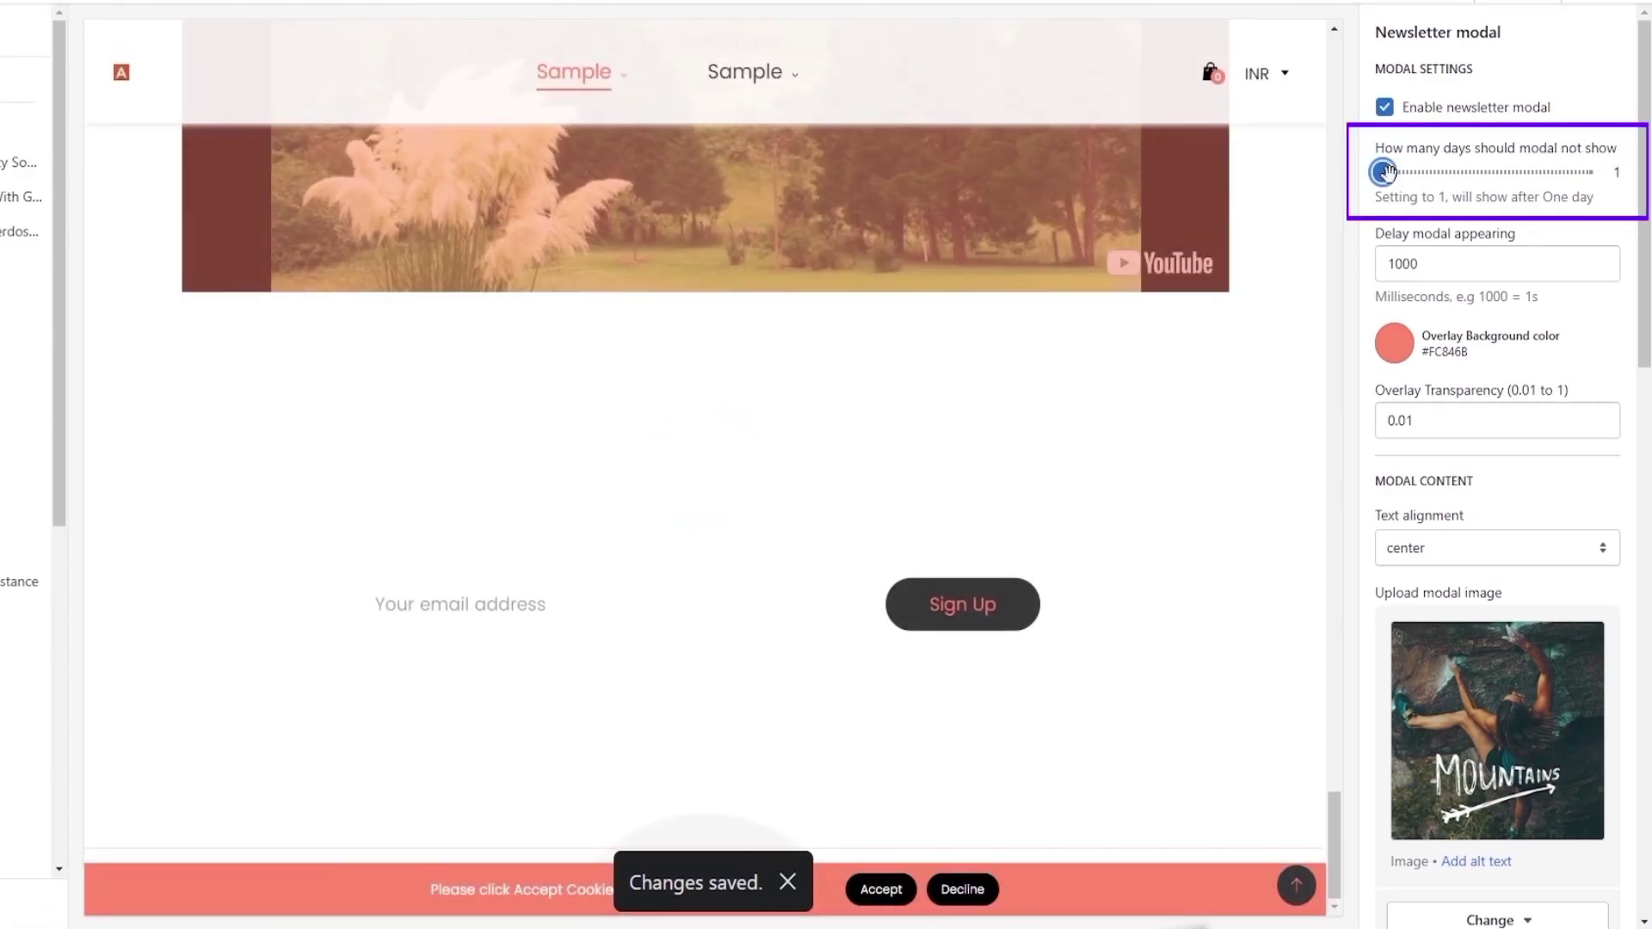
drag(1385, 172, 1434, 171)
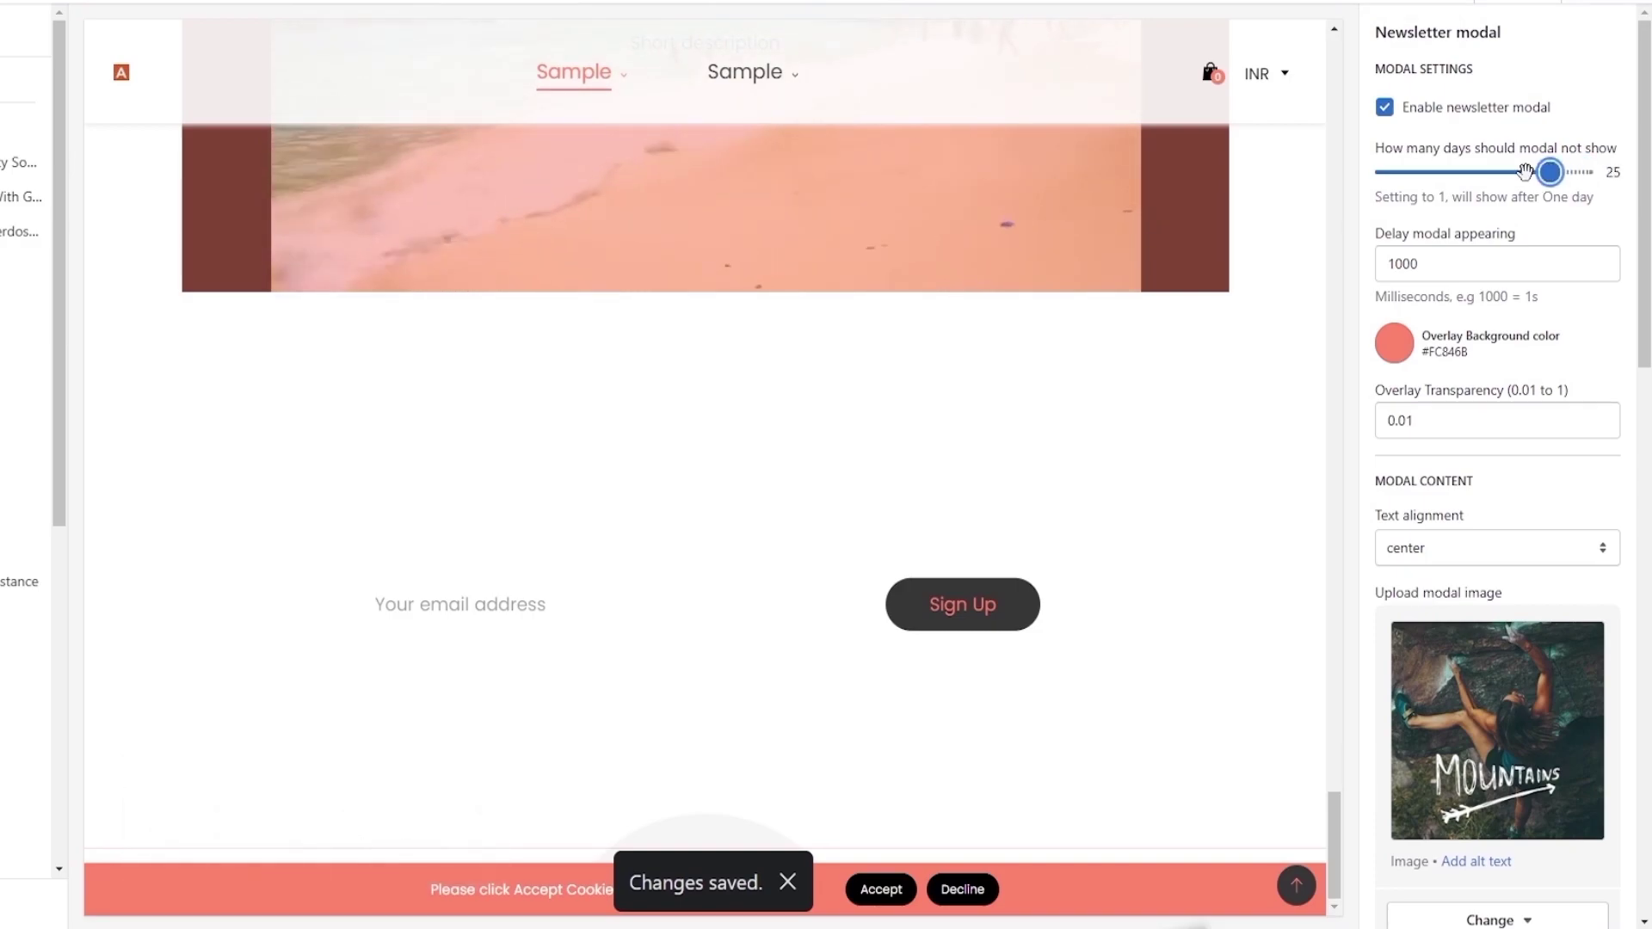
drag(1406, 166, 1391, 164)
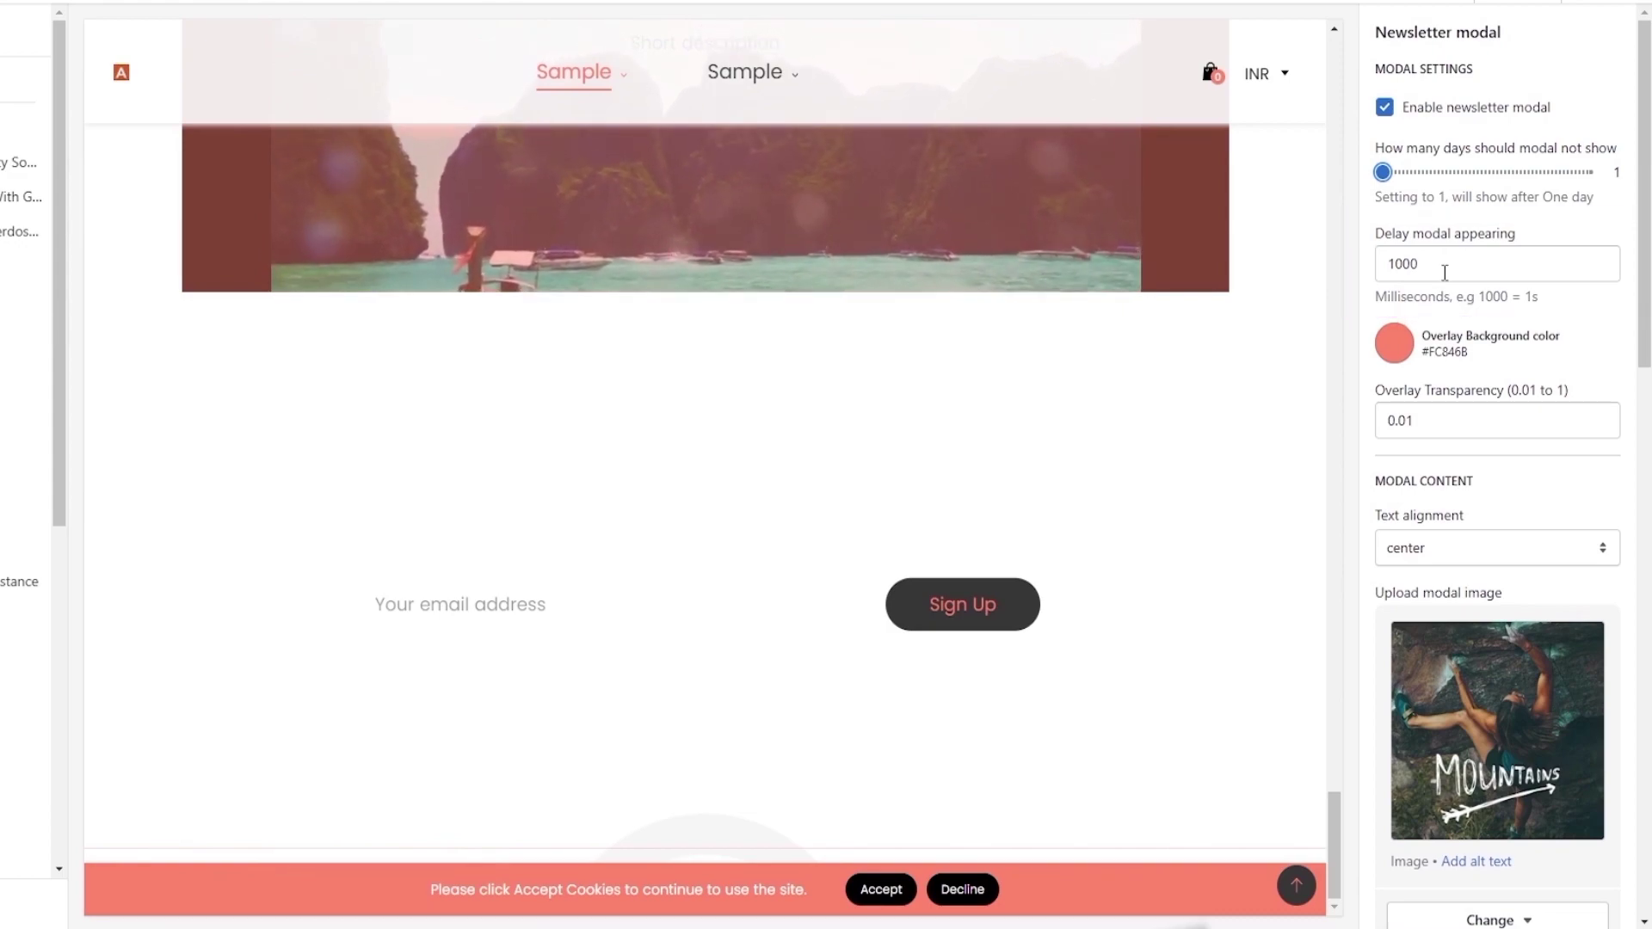
- Change the 'Delay modal appearing' value from 1000 to 3000 ms
drag(1375, 297, 1546, 301)
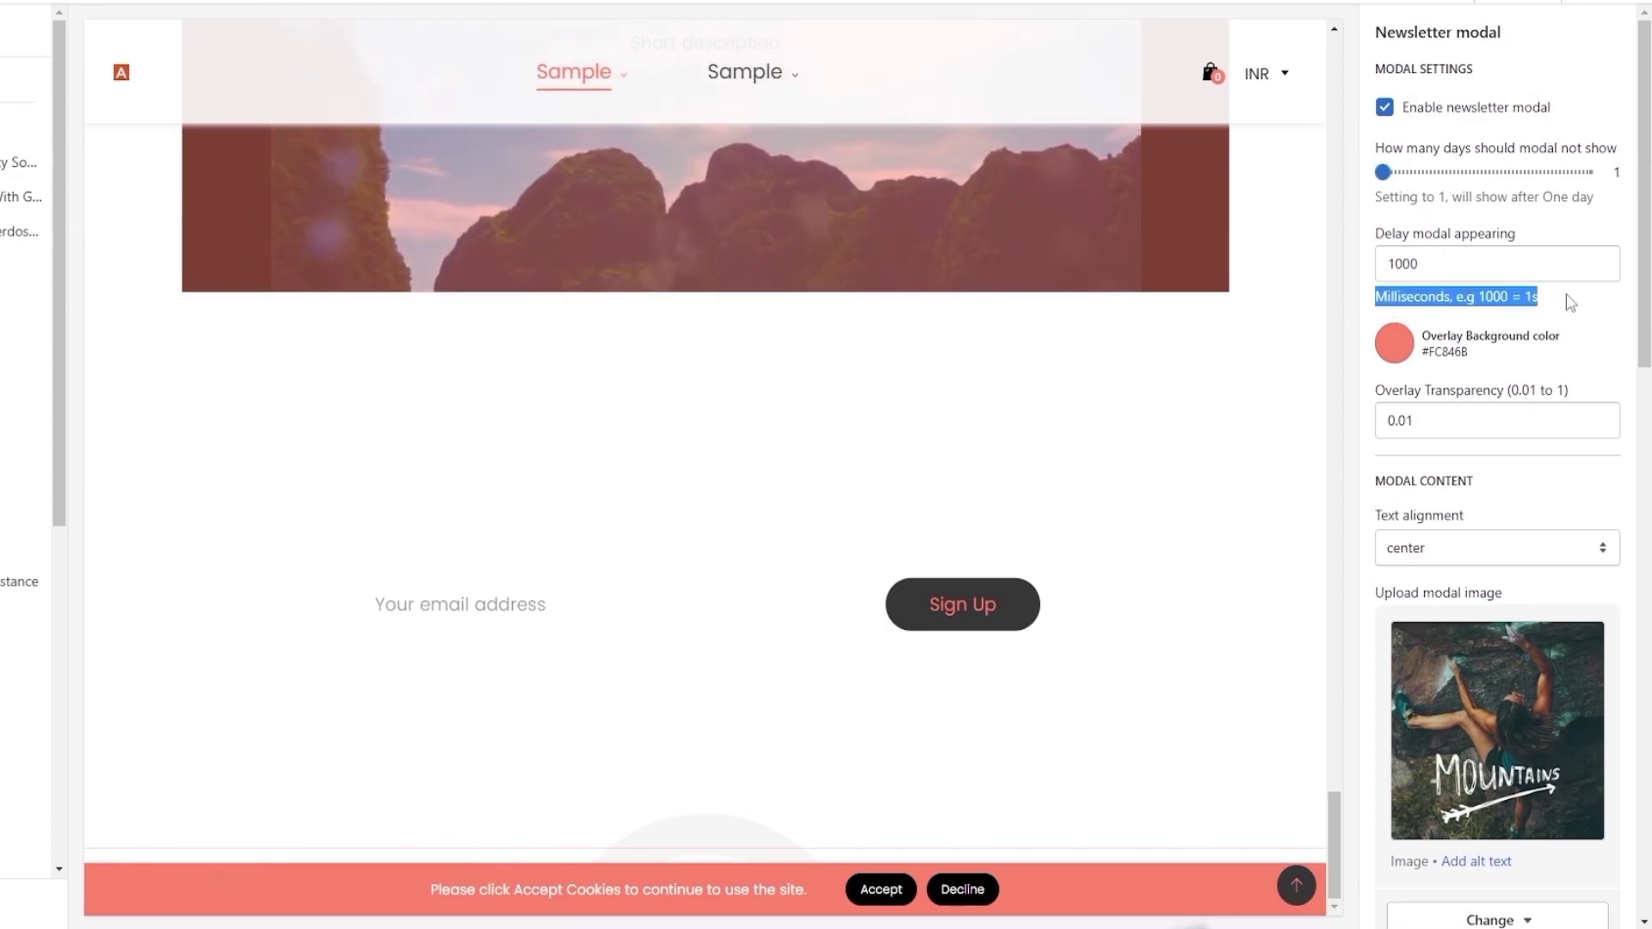
click(1399, 264)
key(BackSpace)
text(3)
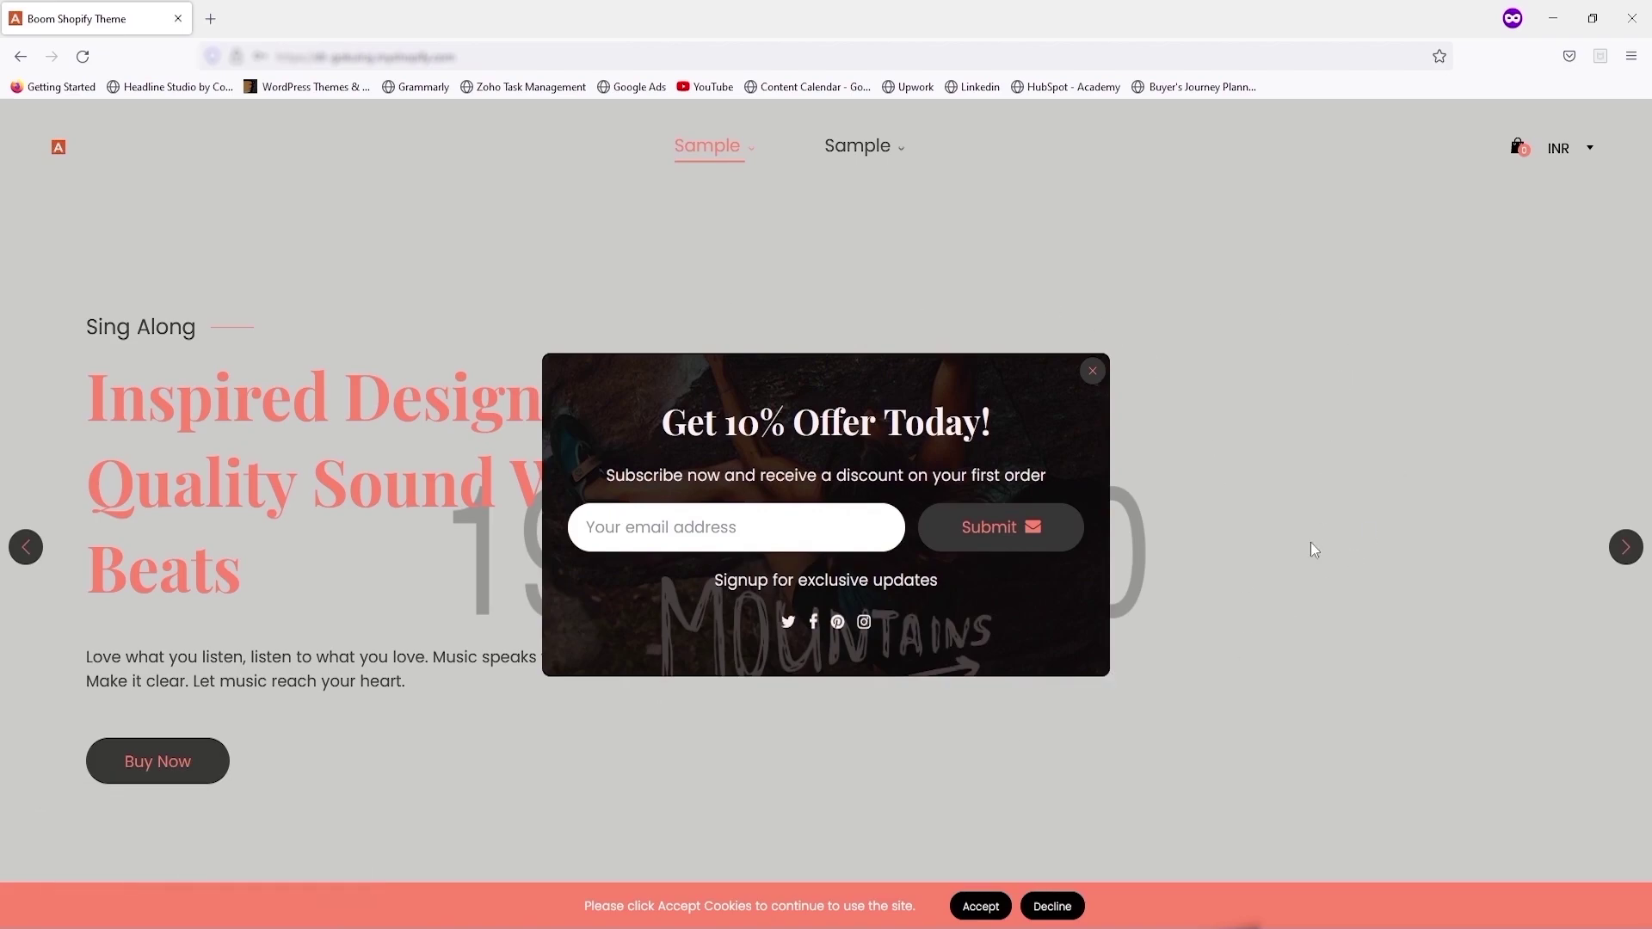
- Set the overlay background colour to #FD5D5D and clear its transparency value
click(938, 877)
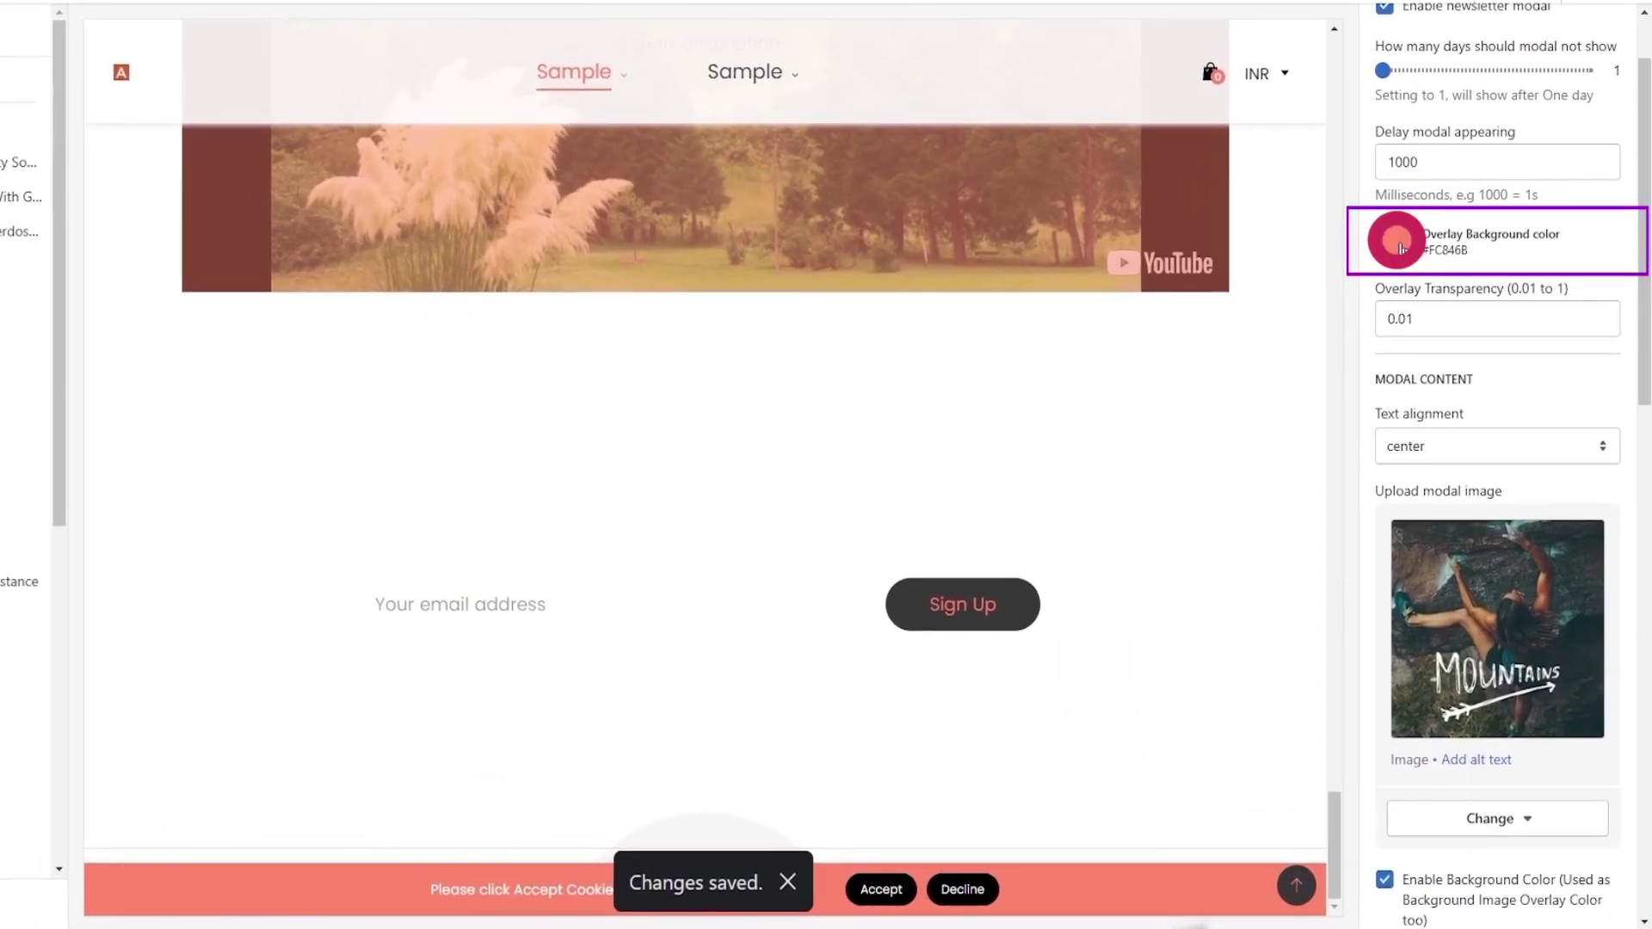
click(1426, 323)
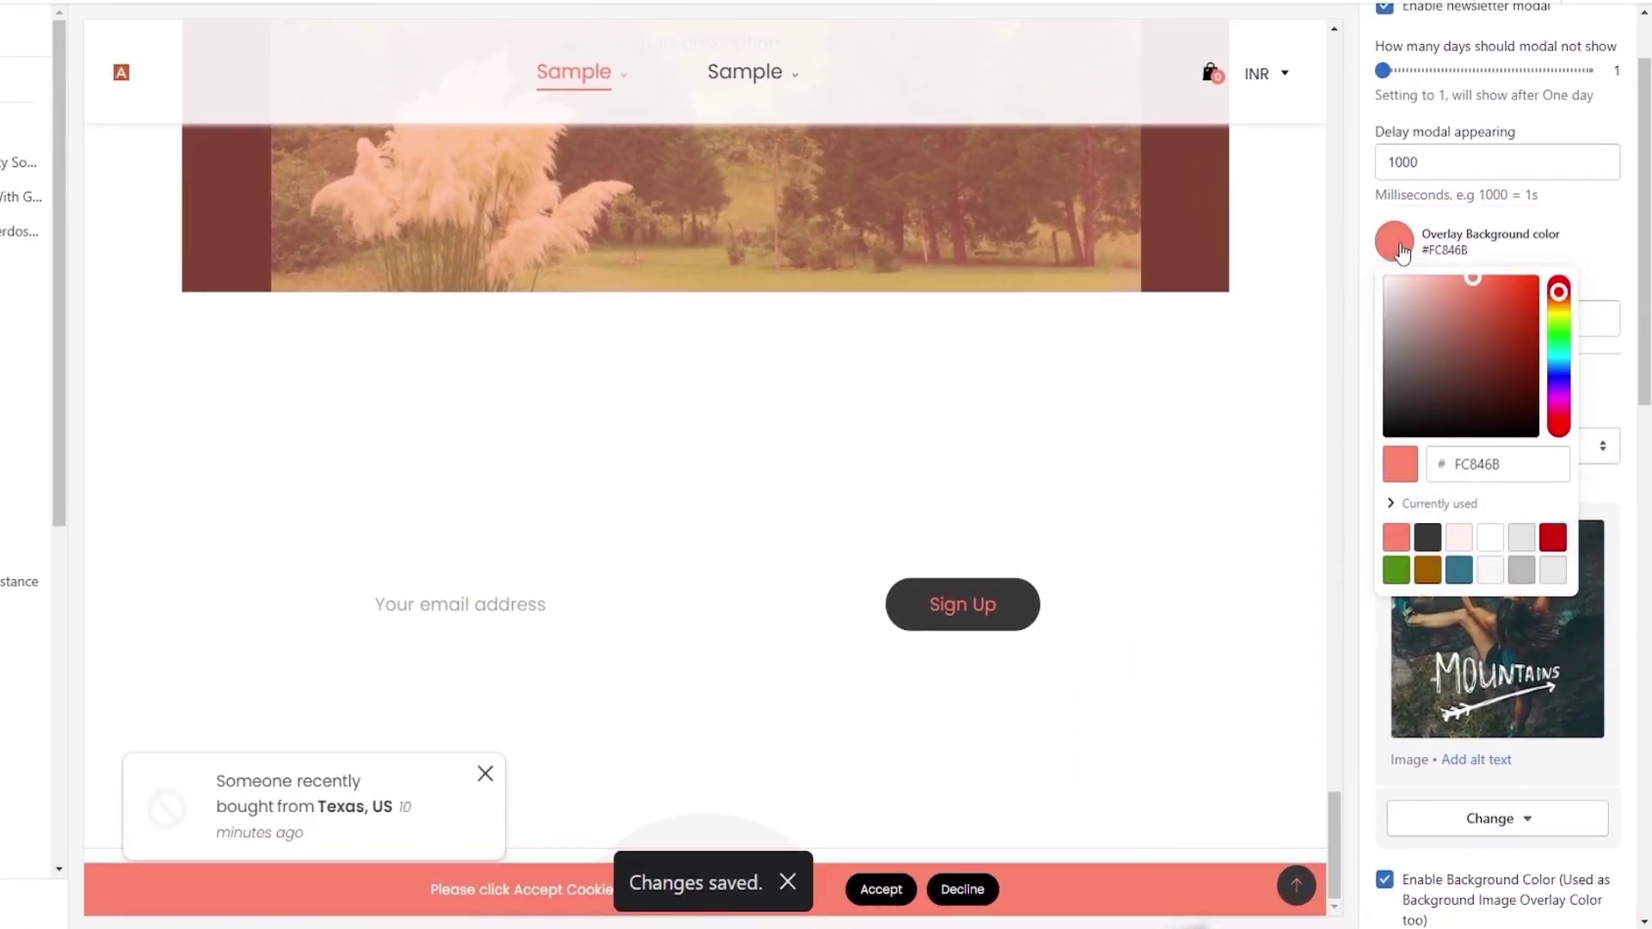
mouse_move(1455, 281)
mouse_down()
mouse_move(1454, 263)
mouse_move(1481, 283)
mouse_up()
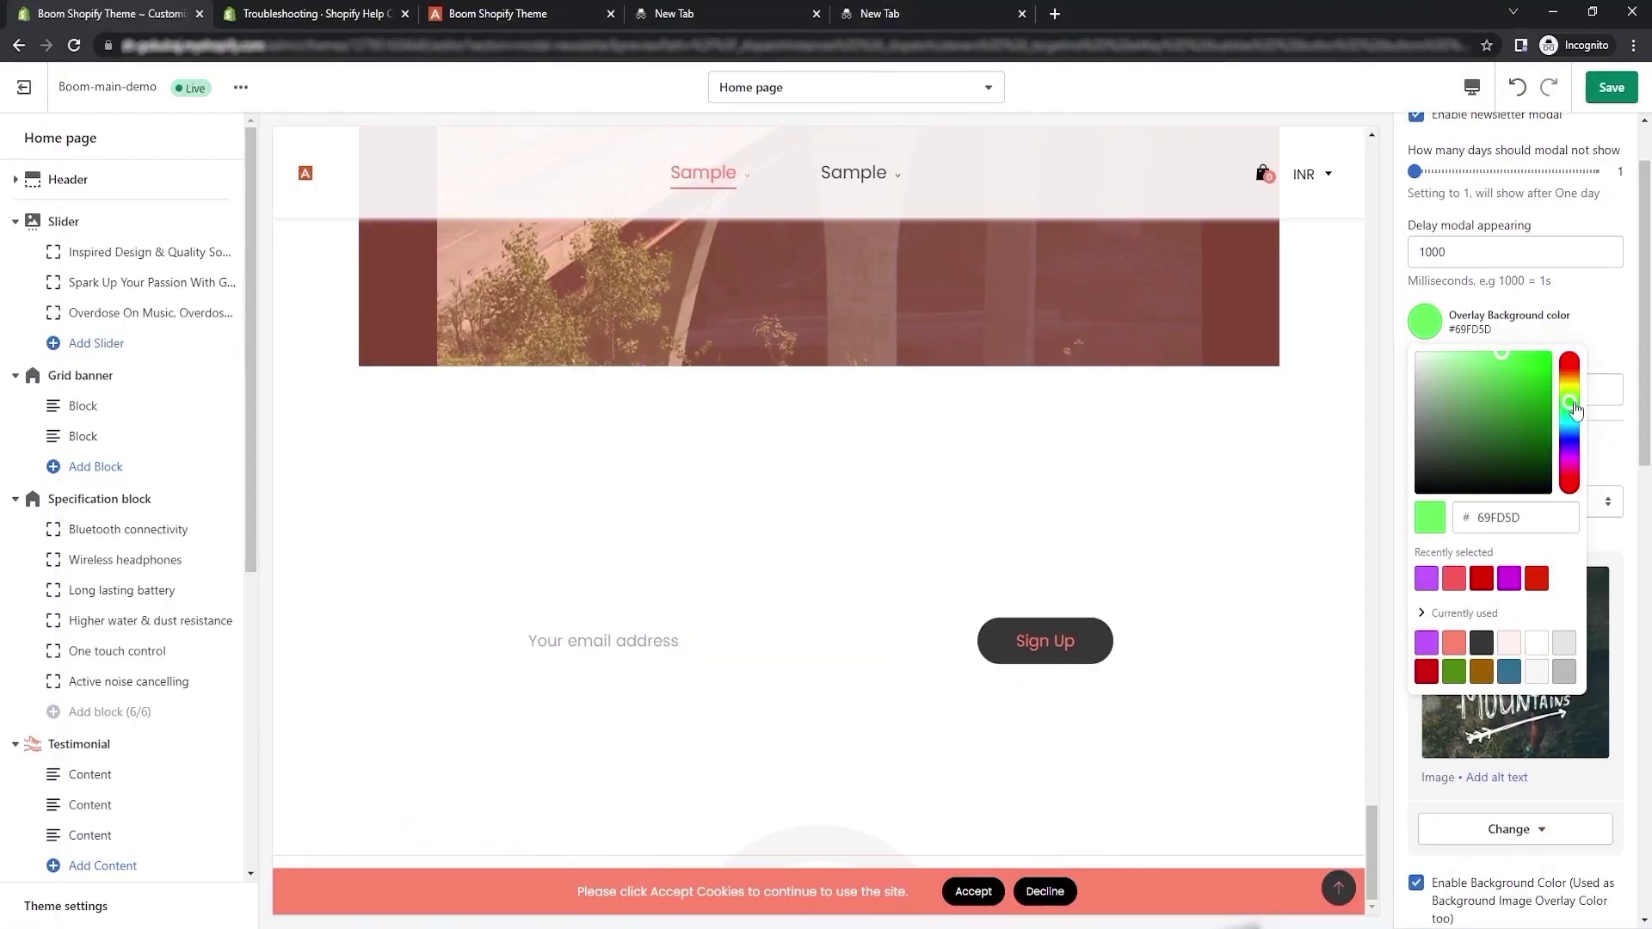
drag(1574, 417, 1576, 405)
drag(1567, 336, 1567, 341)
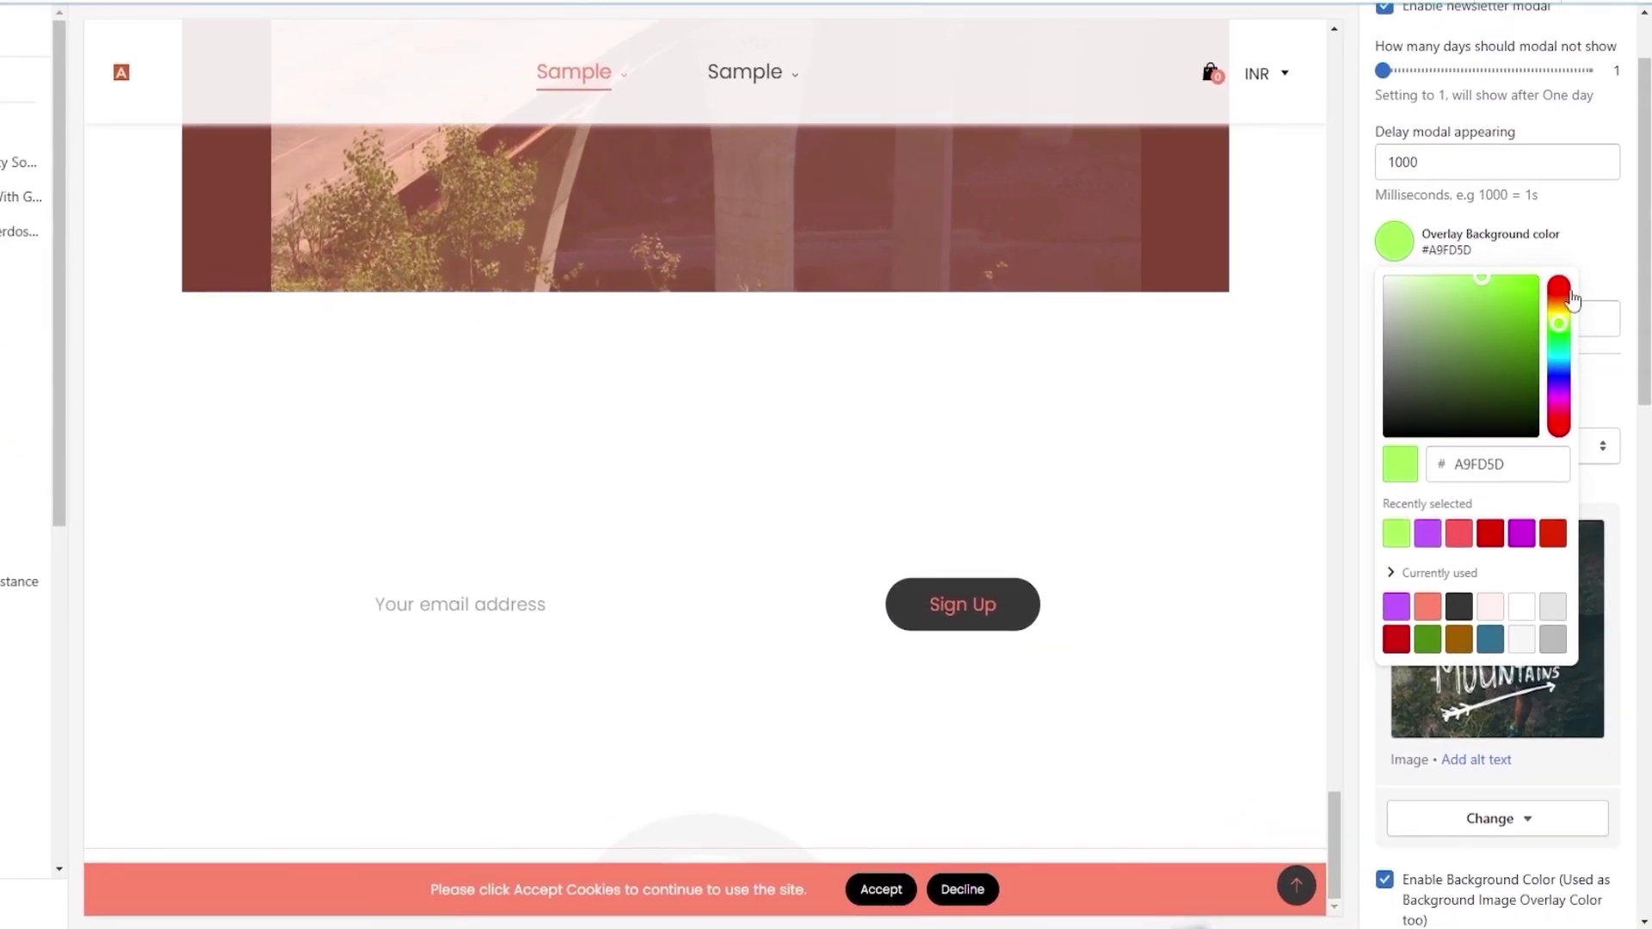
click(1600, 258)
click(1401, 317)
key(BackSpace)
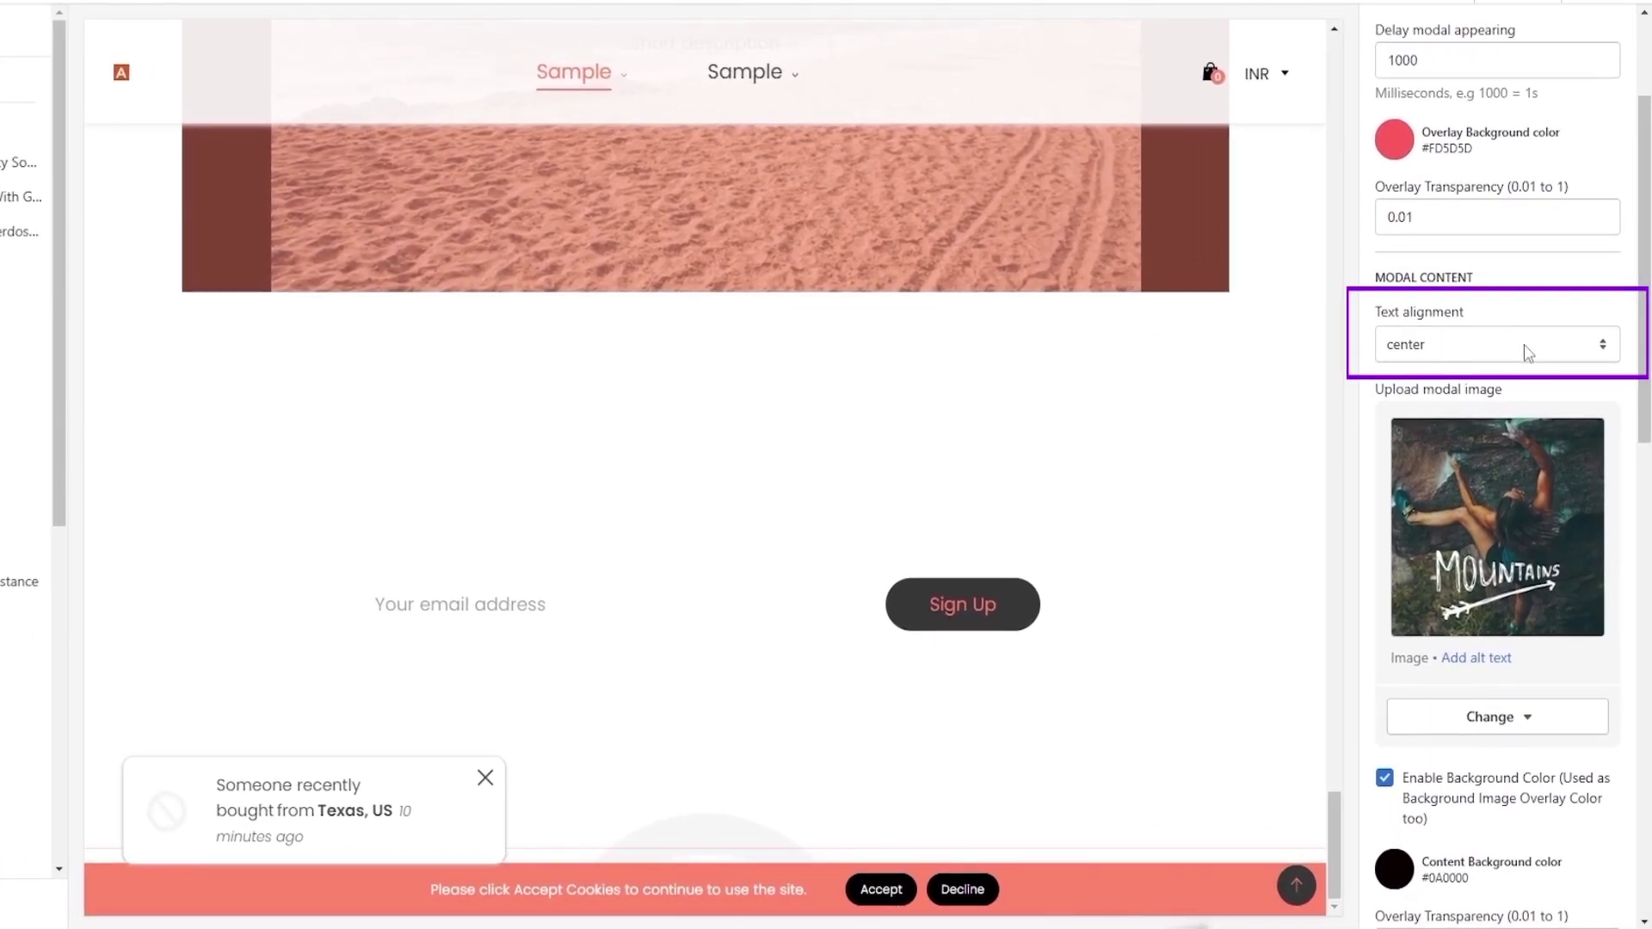
click(1524, 344)
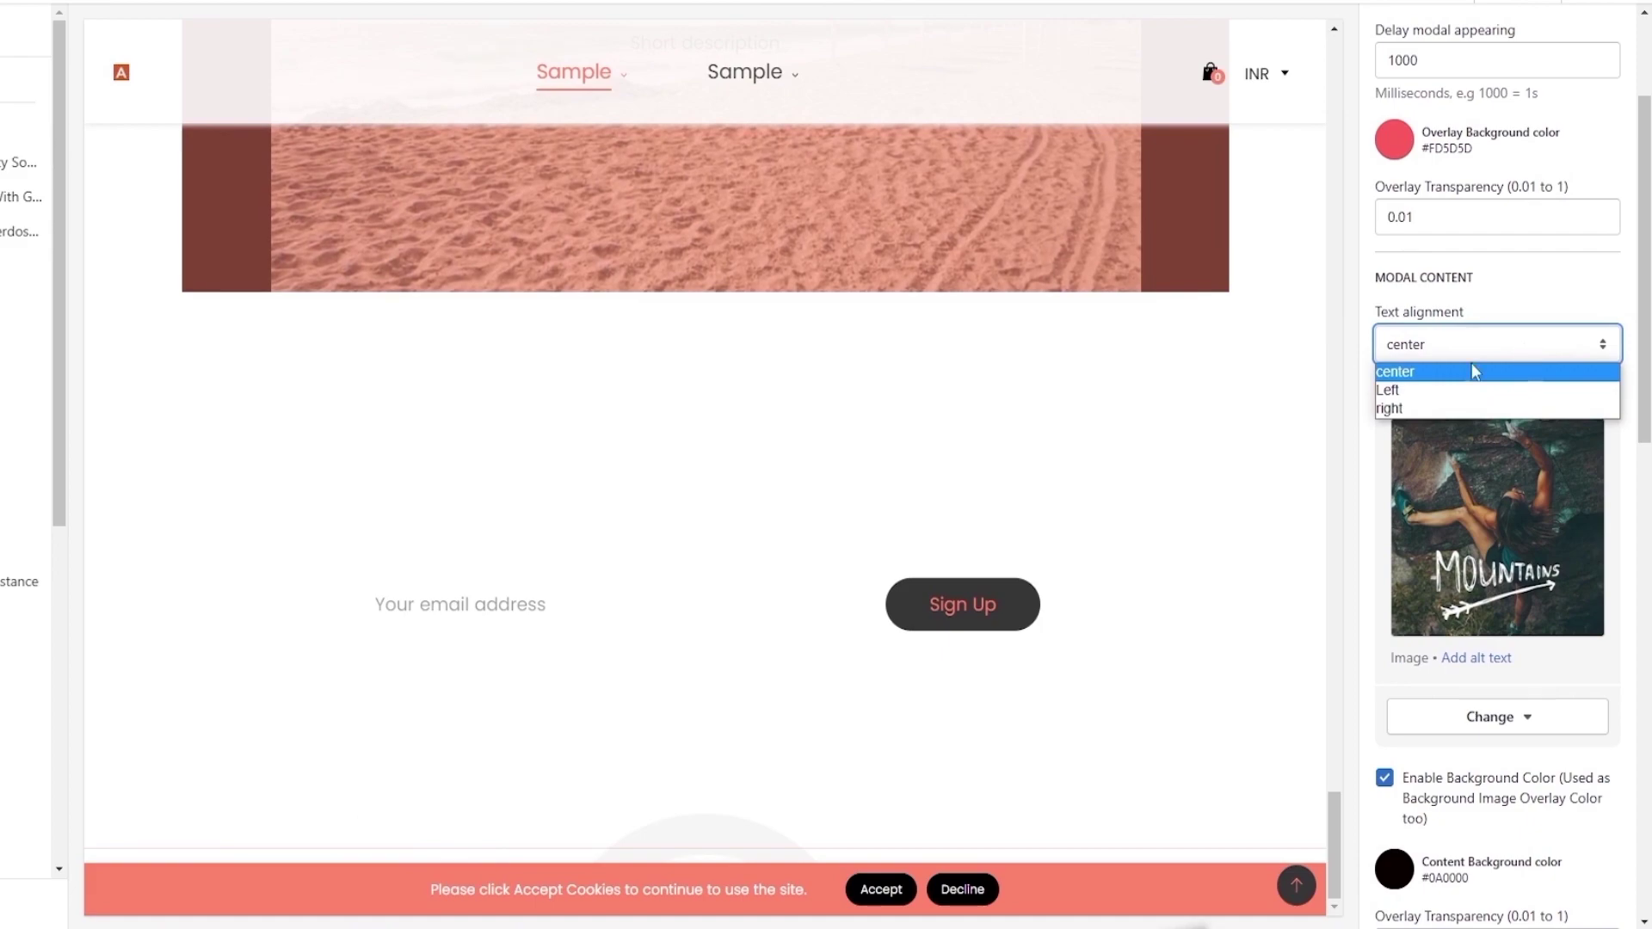
click(1432, 391)
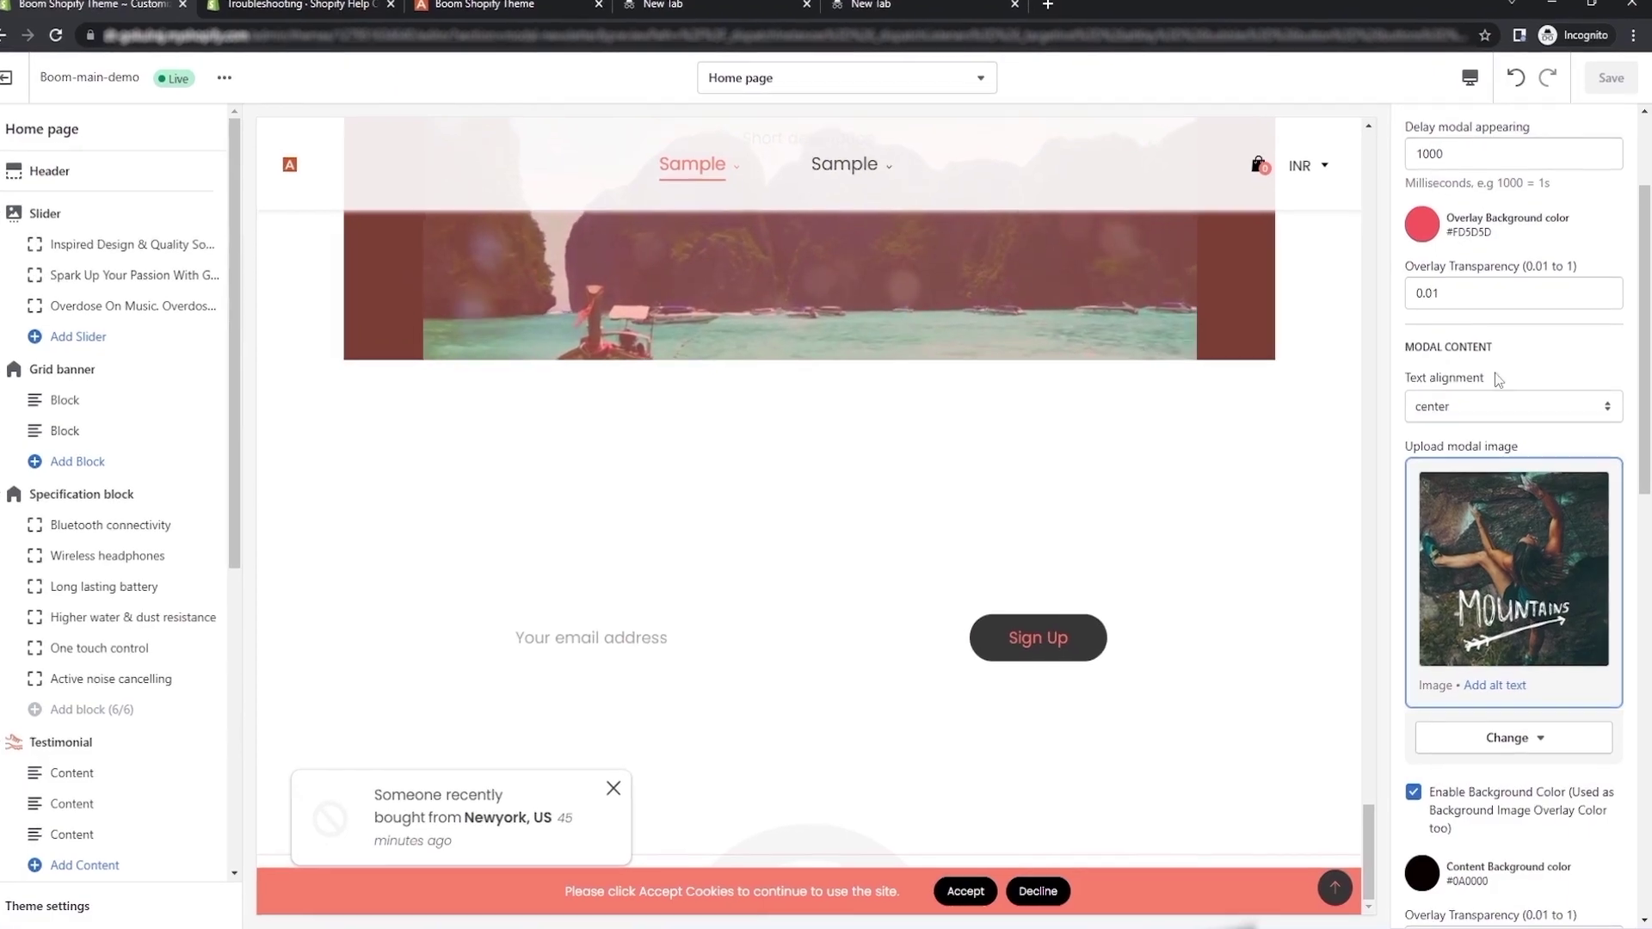
- Swap the modal image for the camera-man tent photo, keeping the content background enabled
scroll(1514, 413, down, 3)
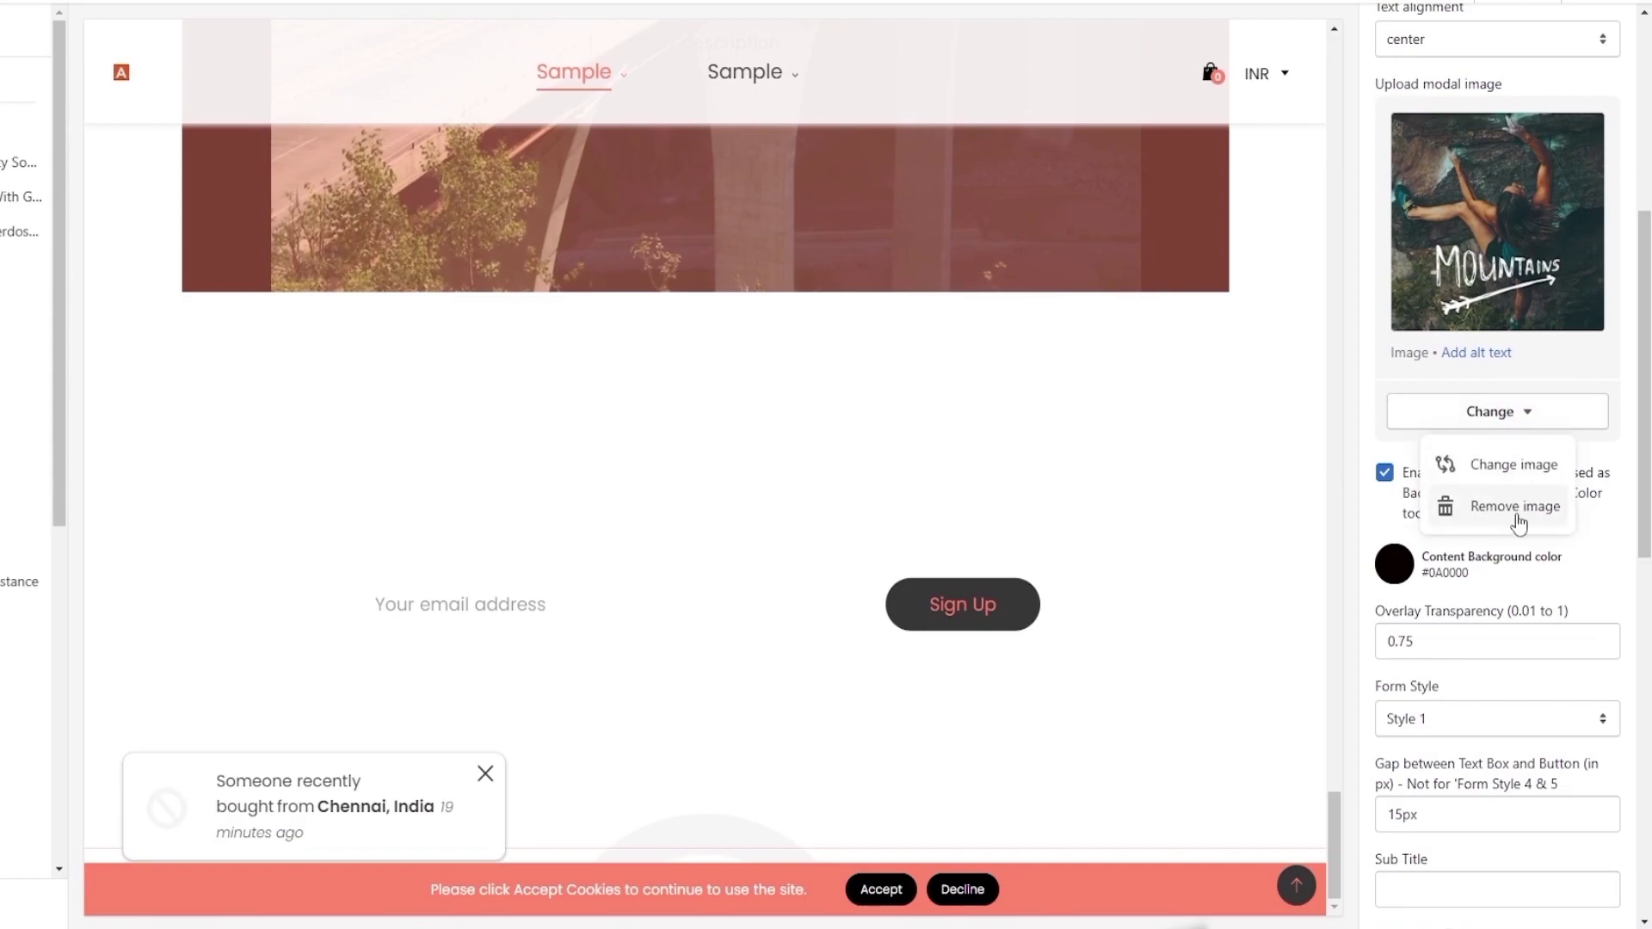
click(1515, 510)
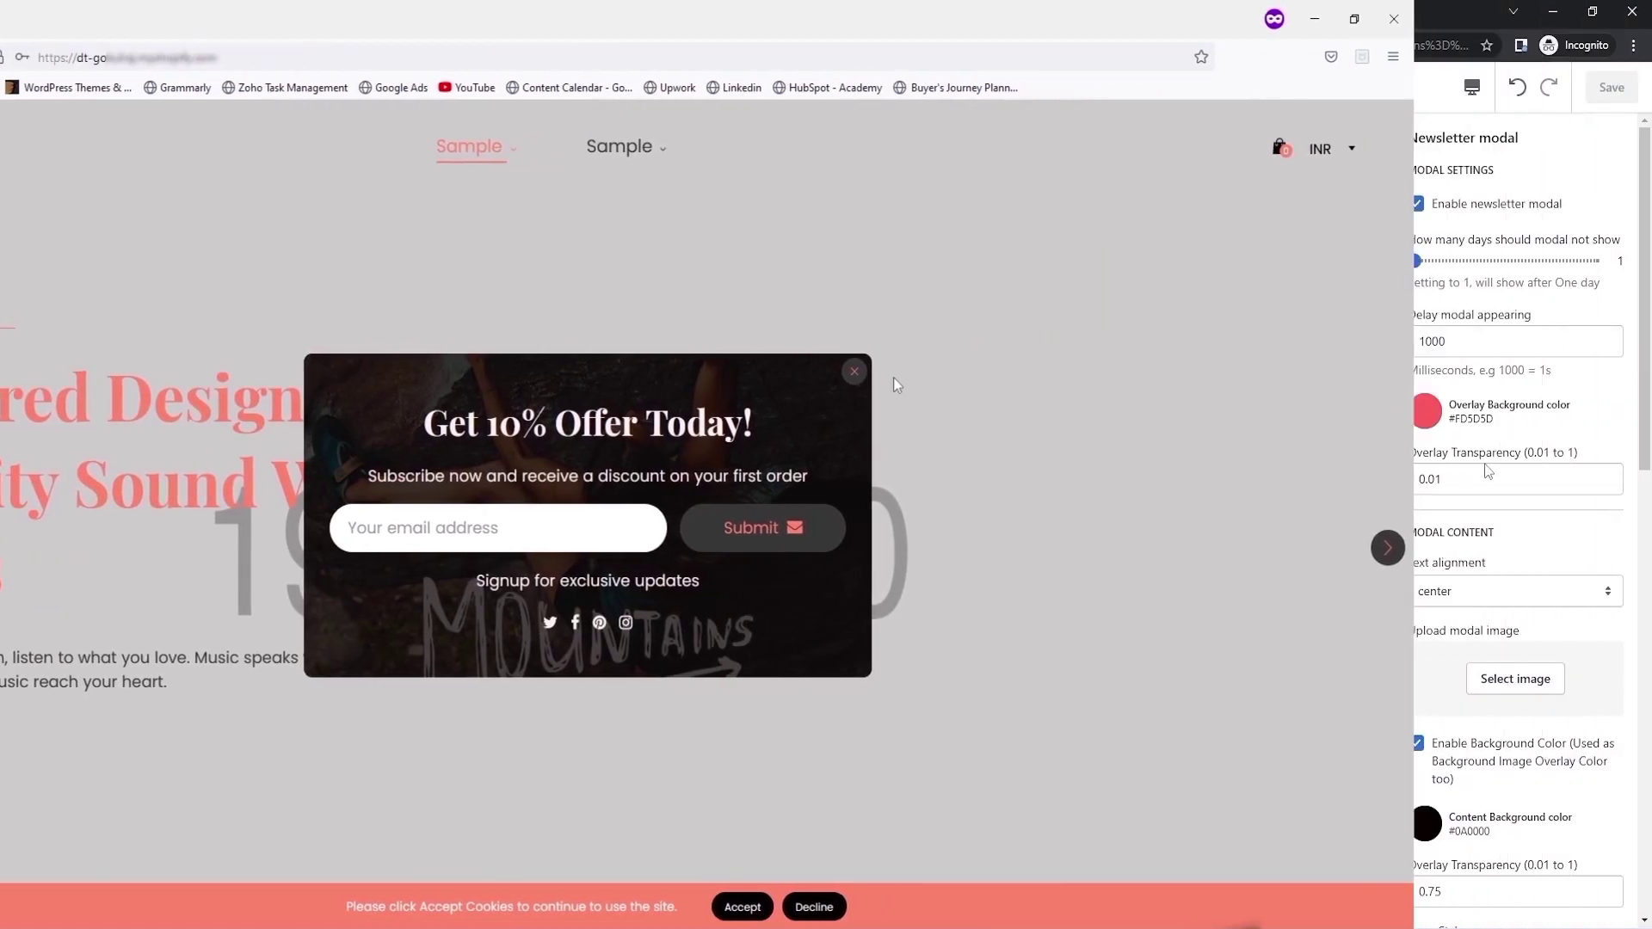
click(1508, 649)
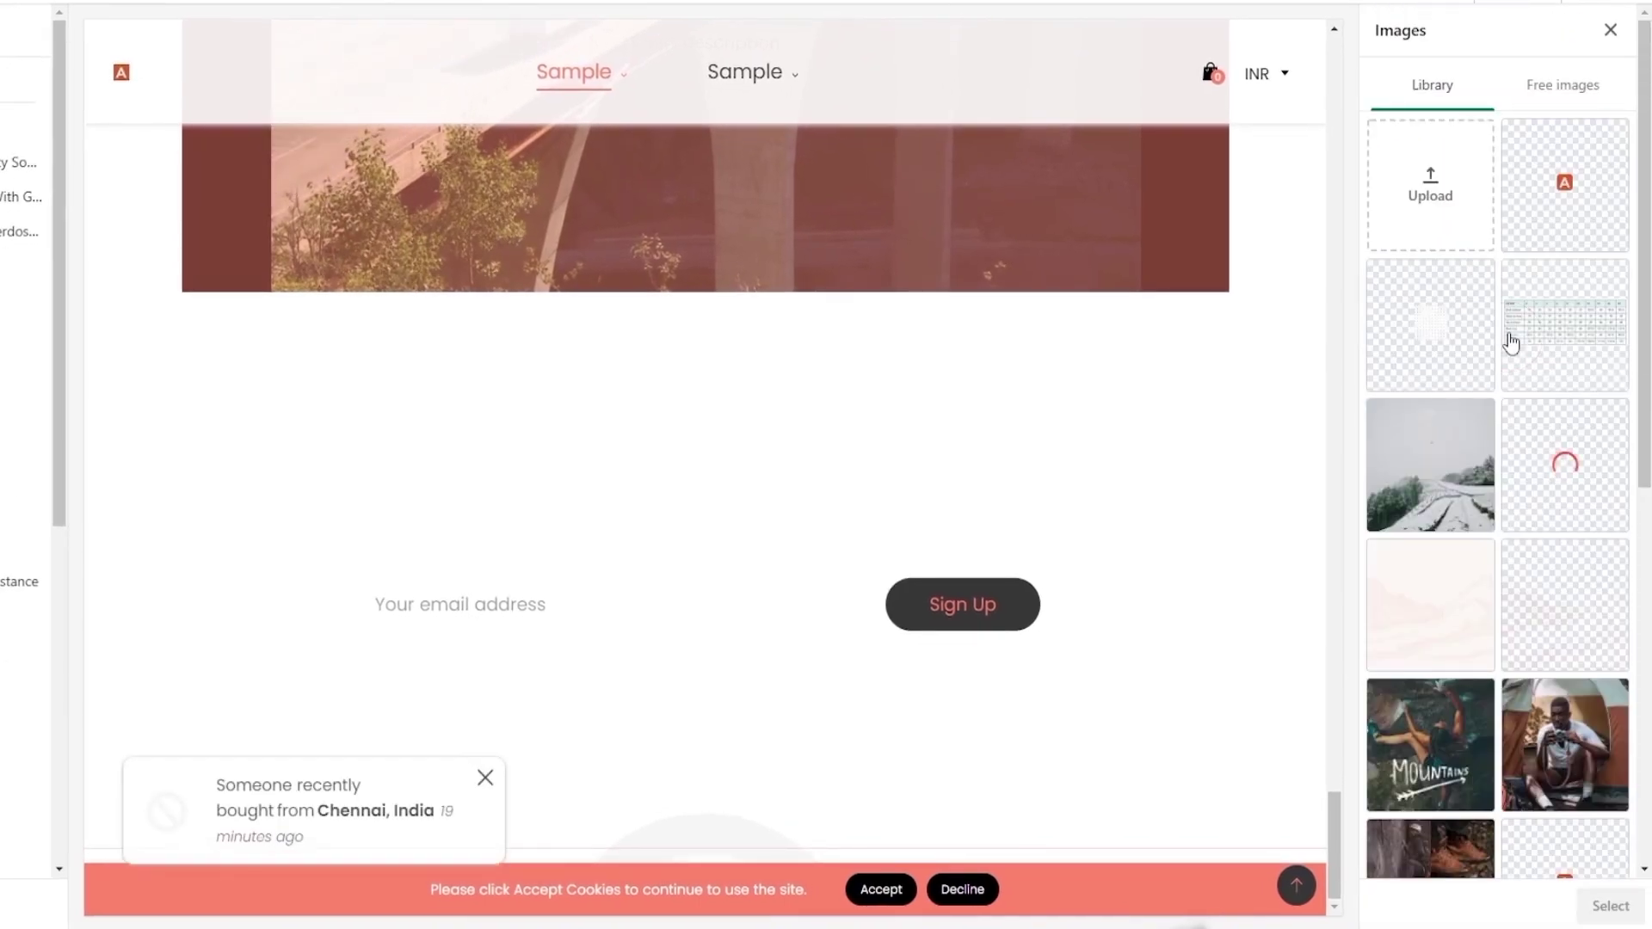
scroll(1435, 725, down, 5)
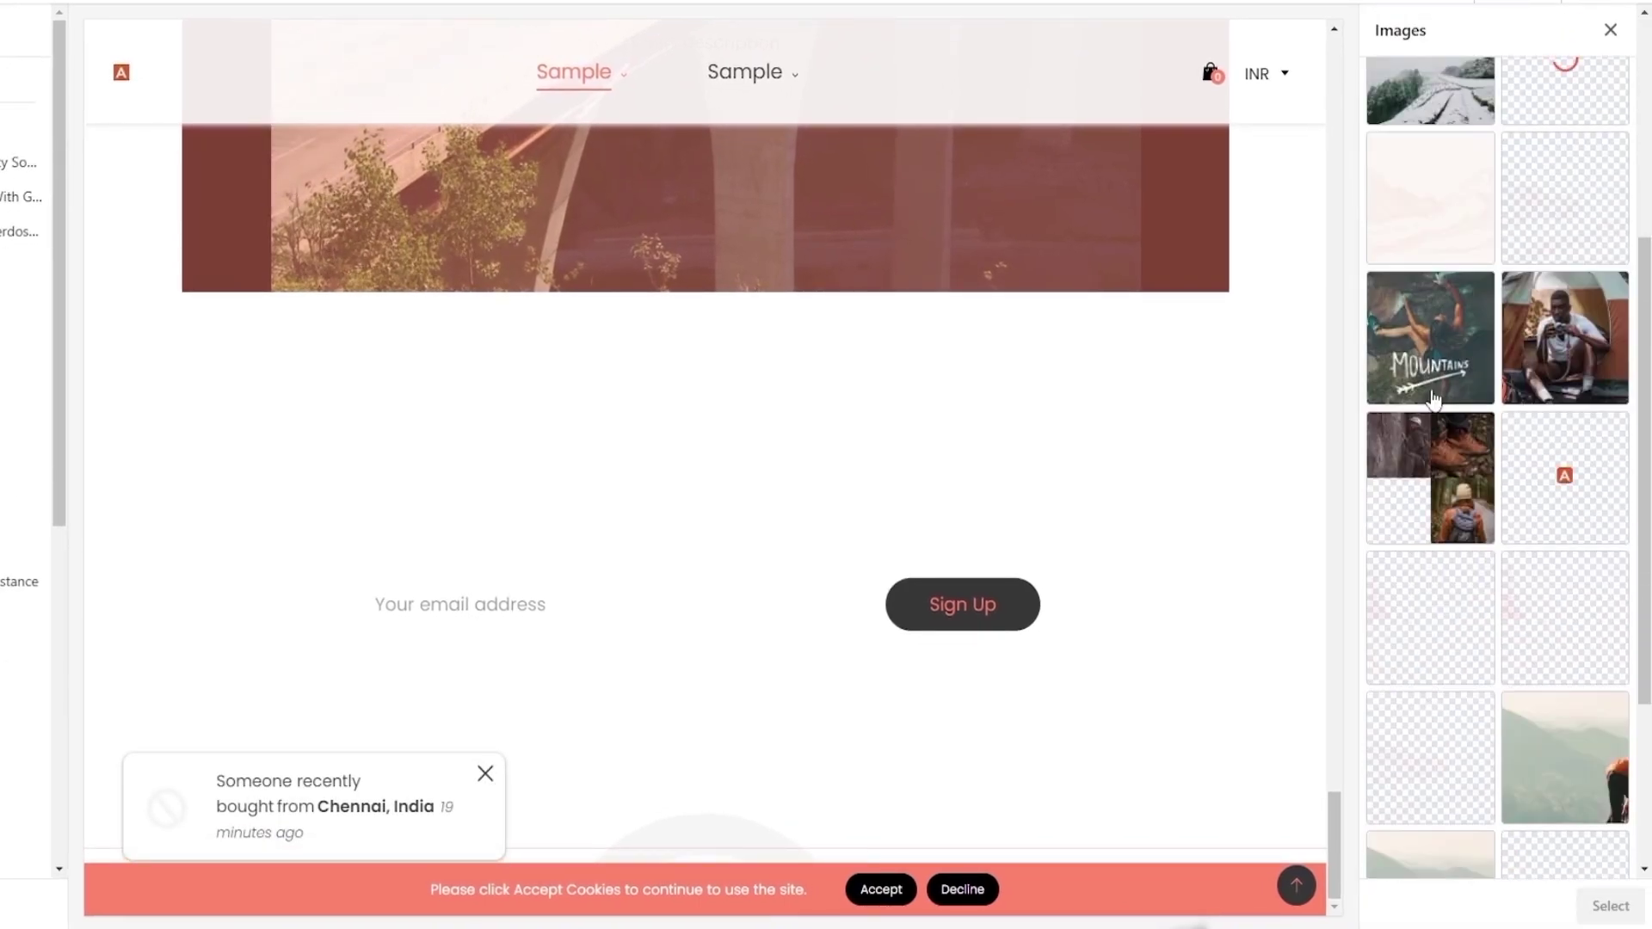
click(1565, 360)
click(1610, 905)
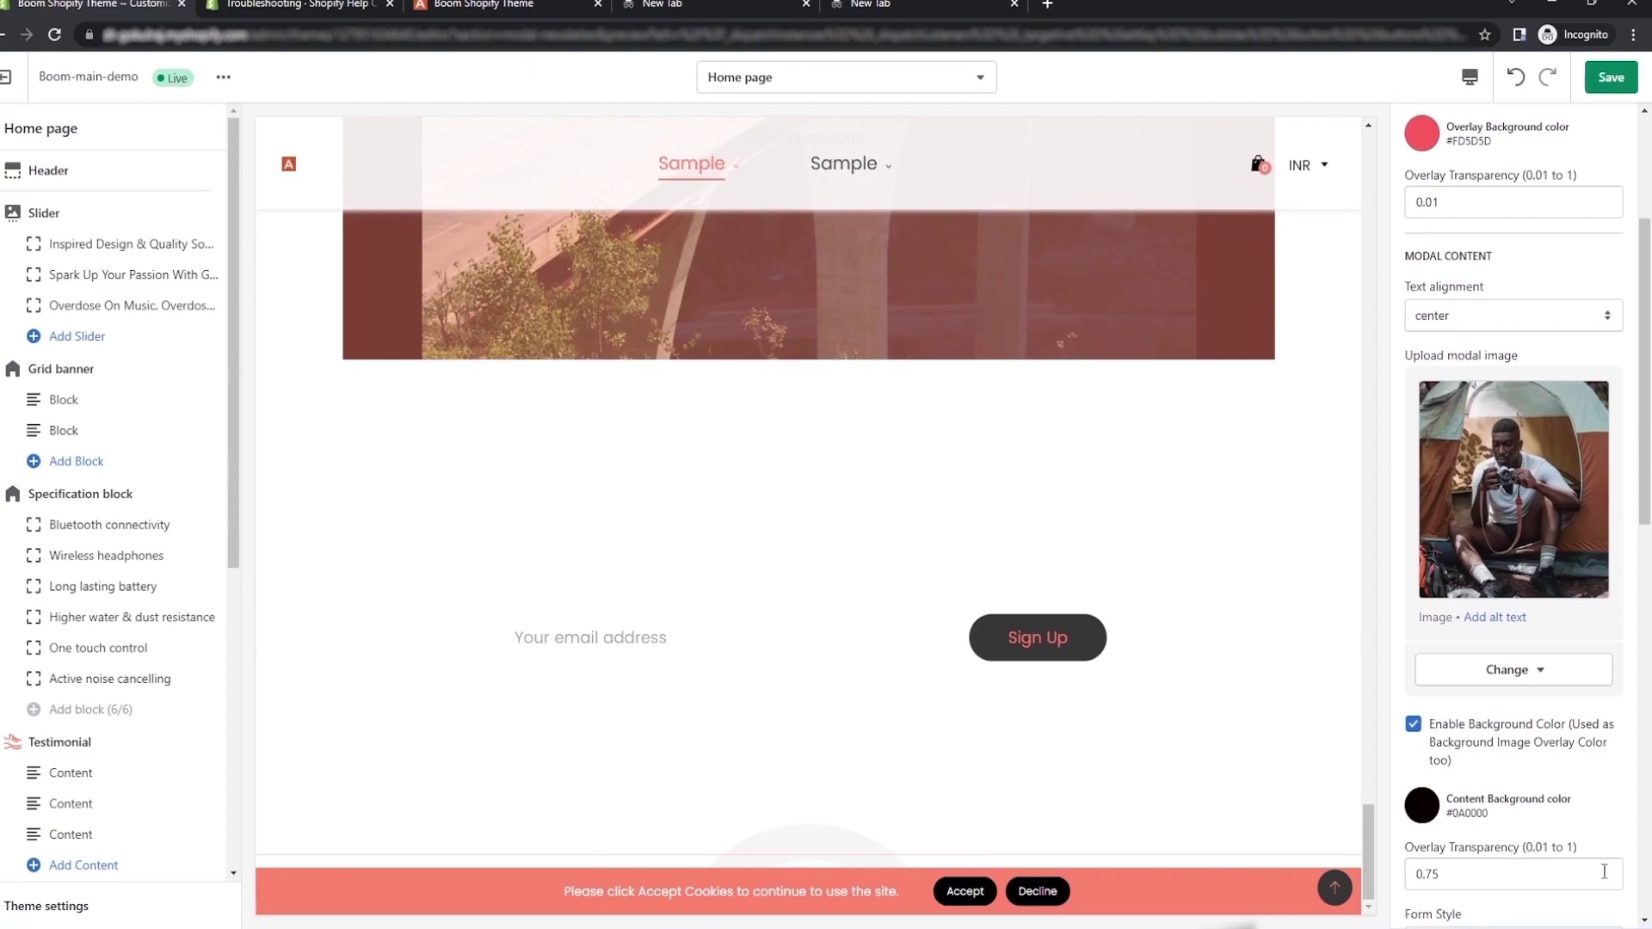
click(1416, 729)
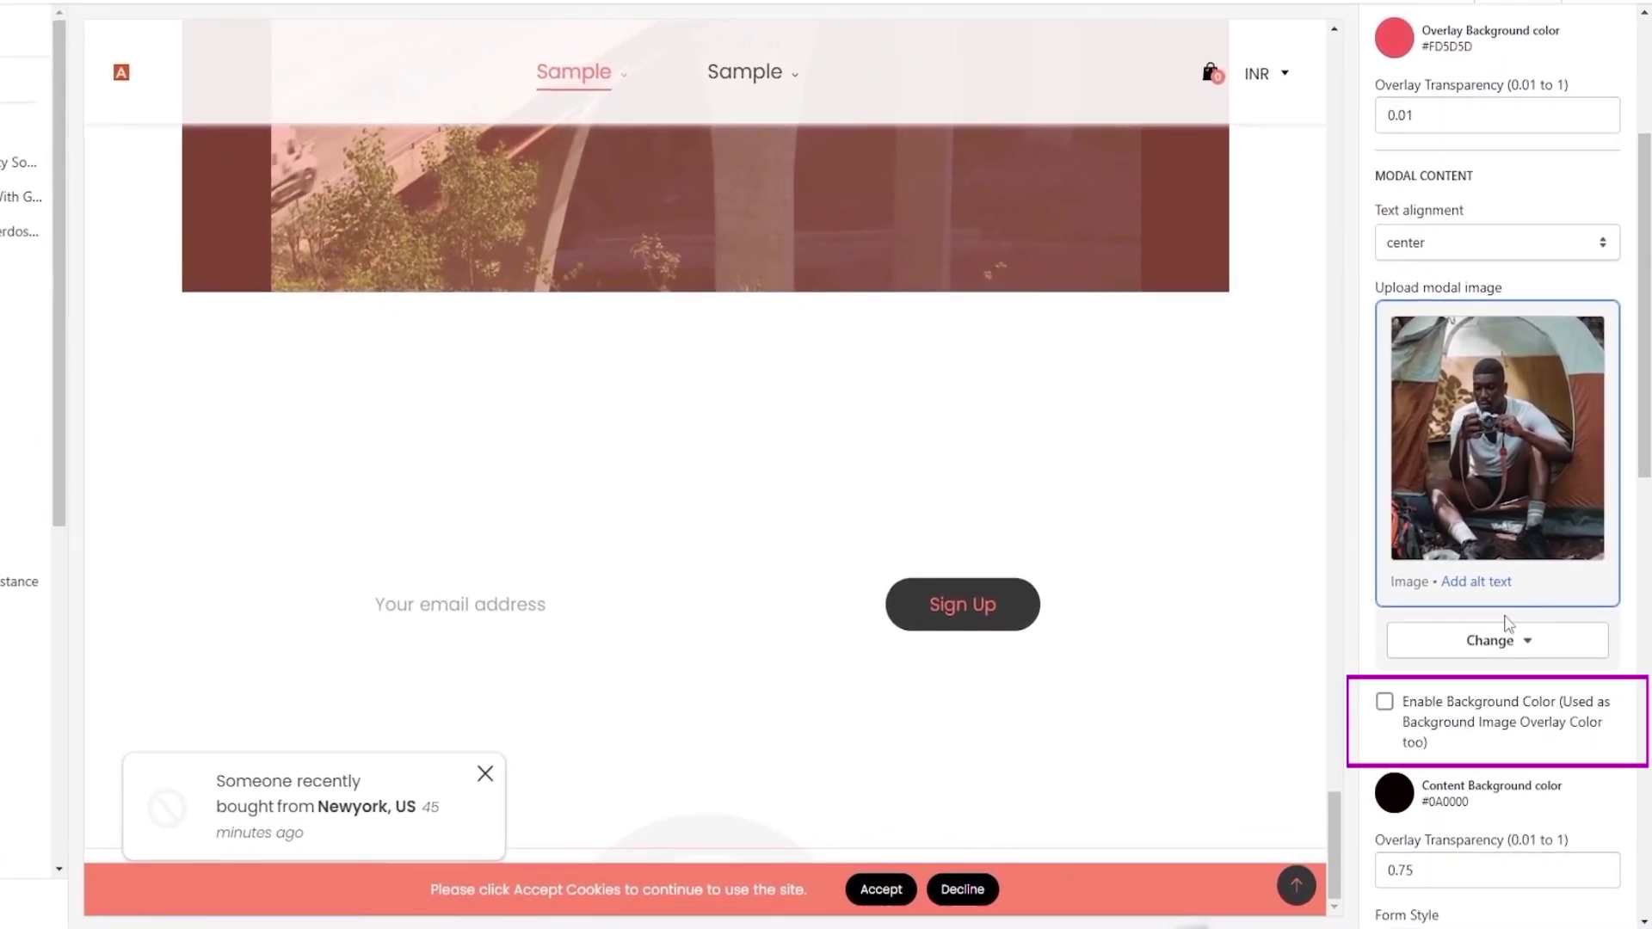
click(1382, 712)
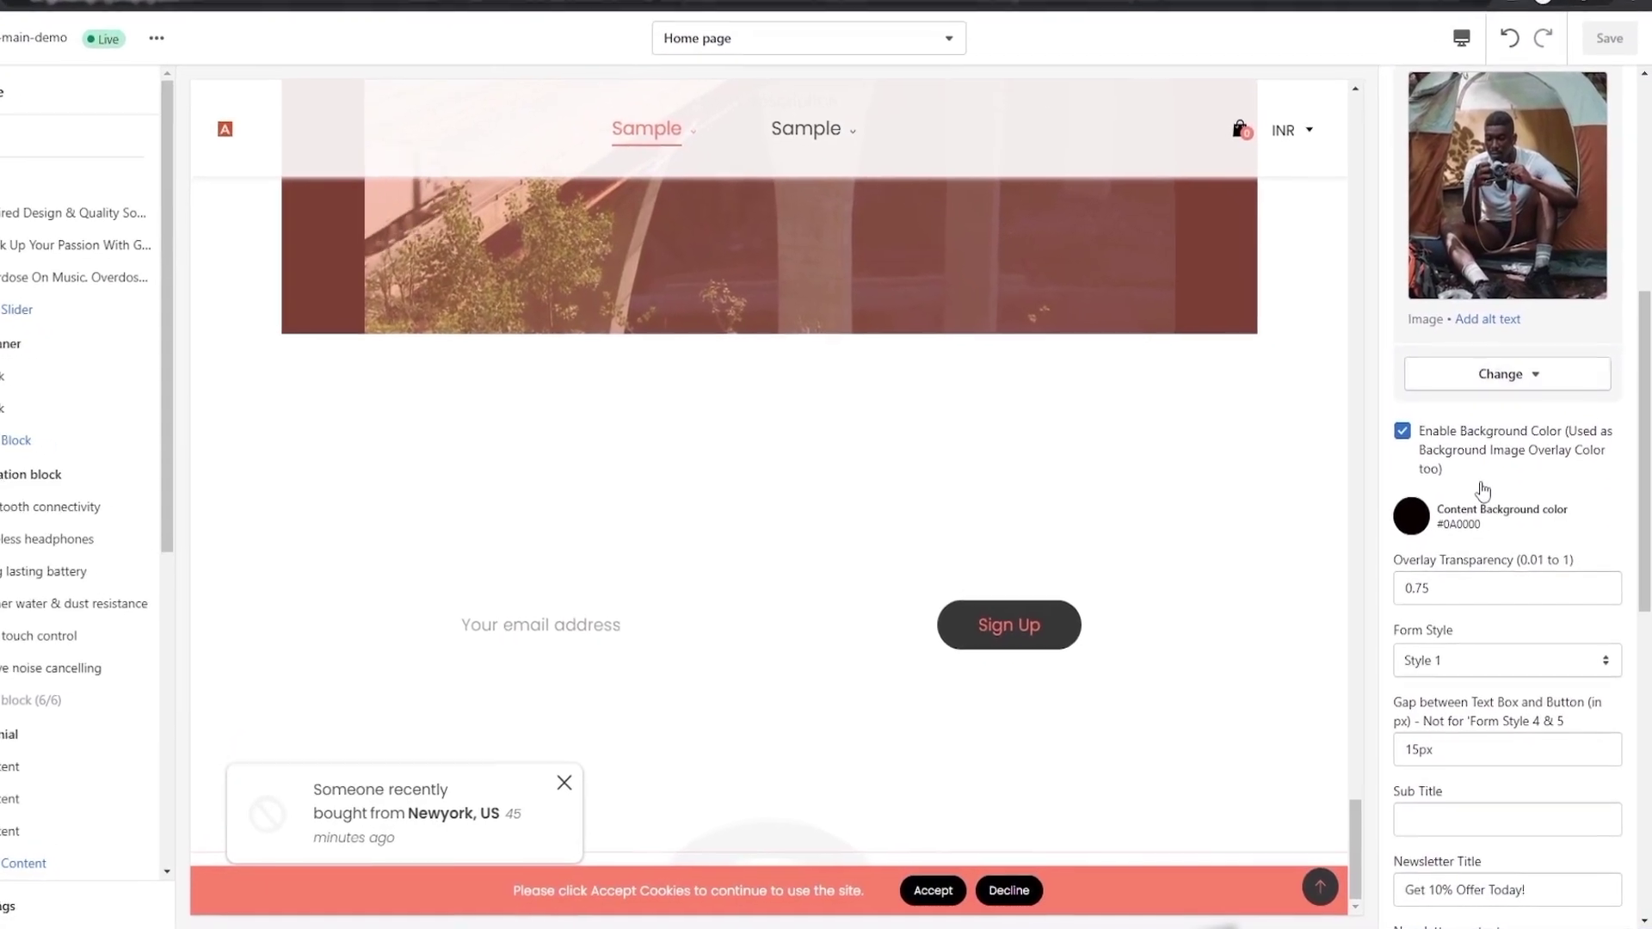
- Set the content background to #644242, save, and choose Form Style 2
scroll(1551, 439, down, 1)
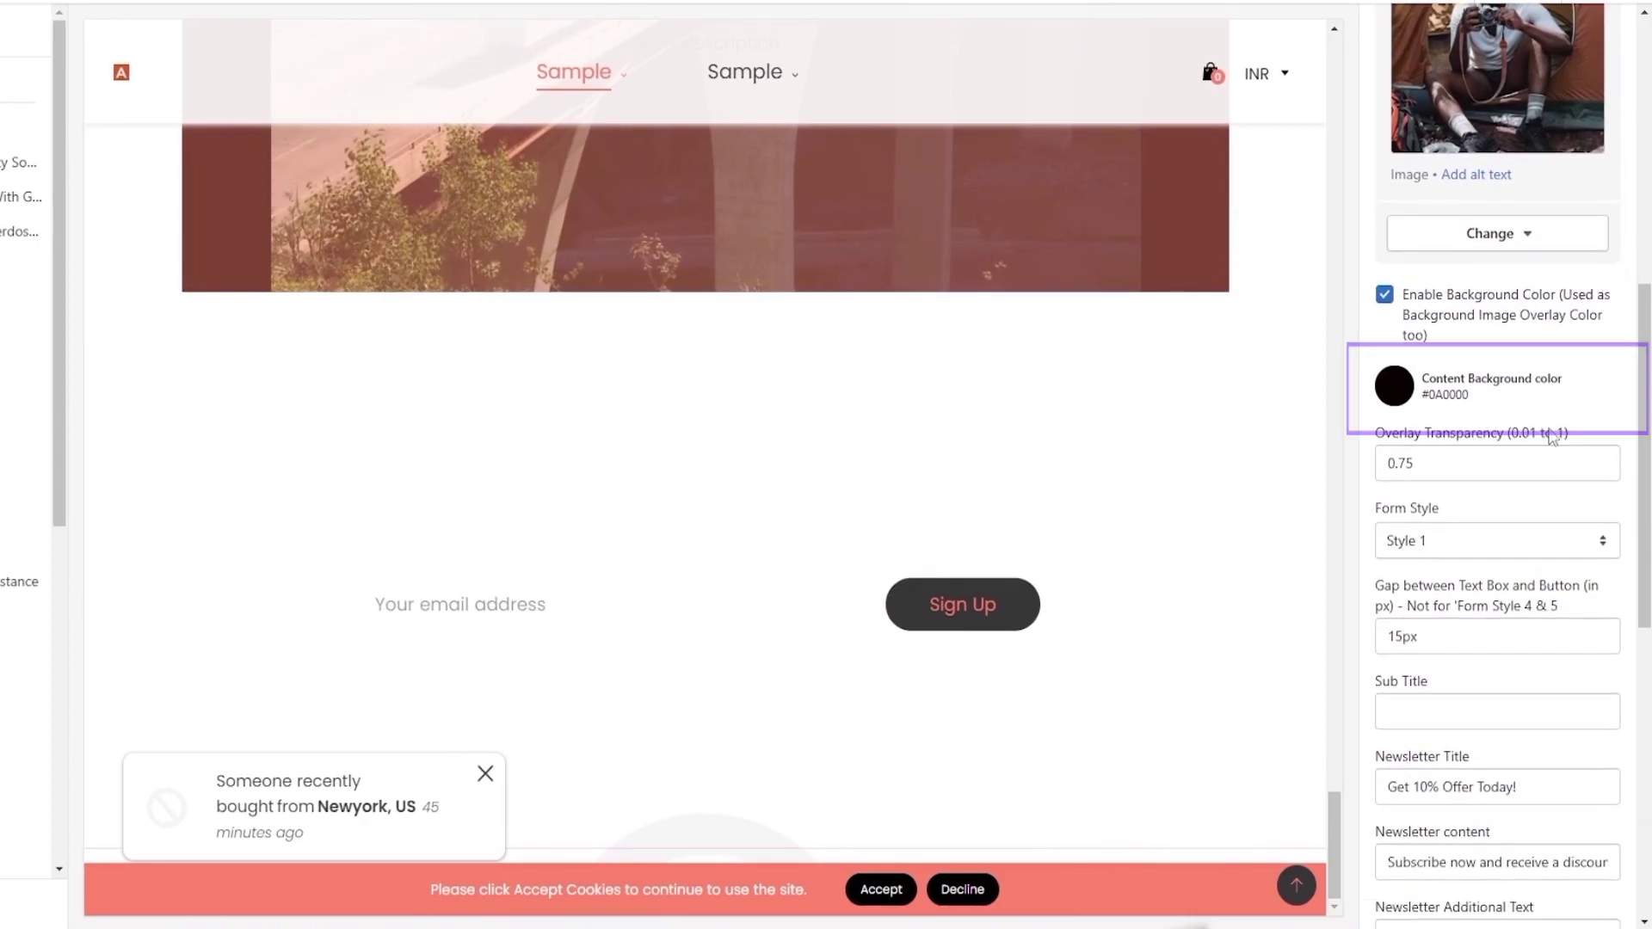
click(1400, 389)
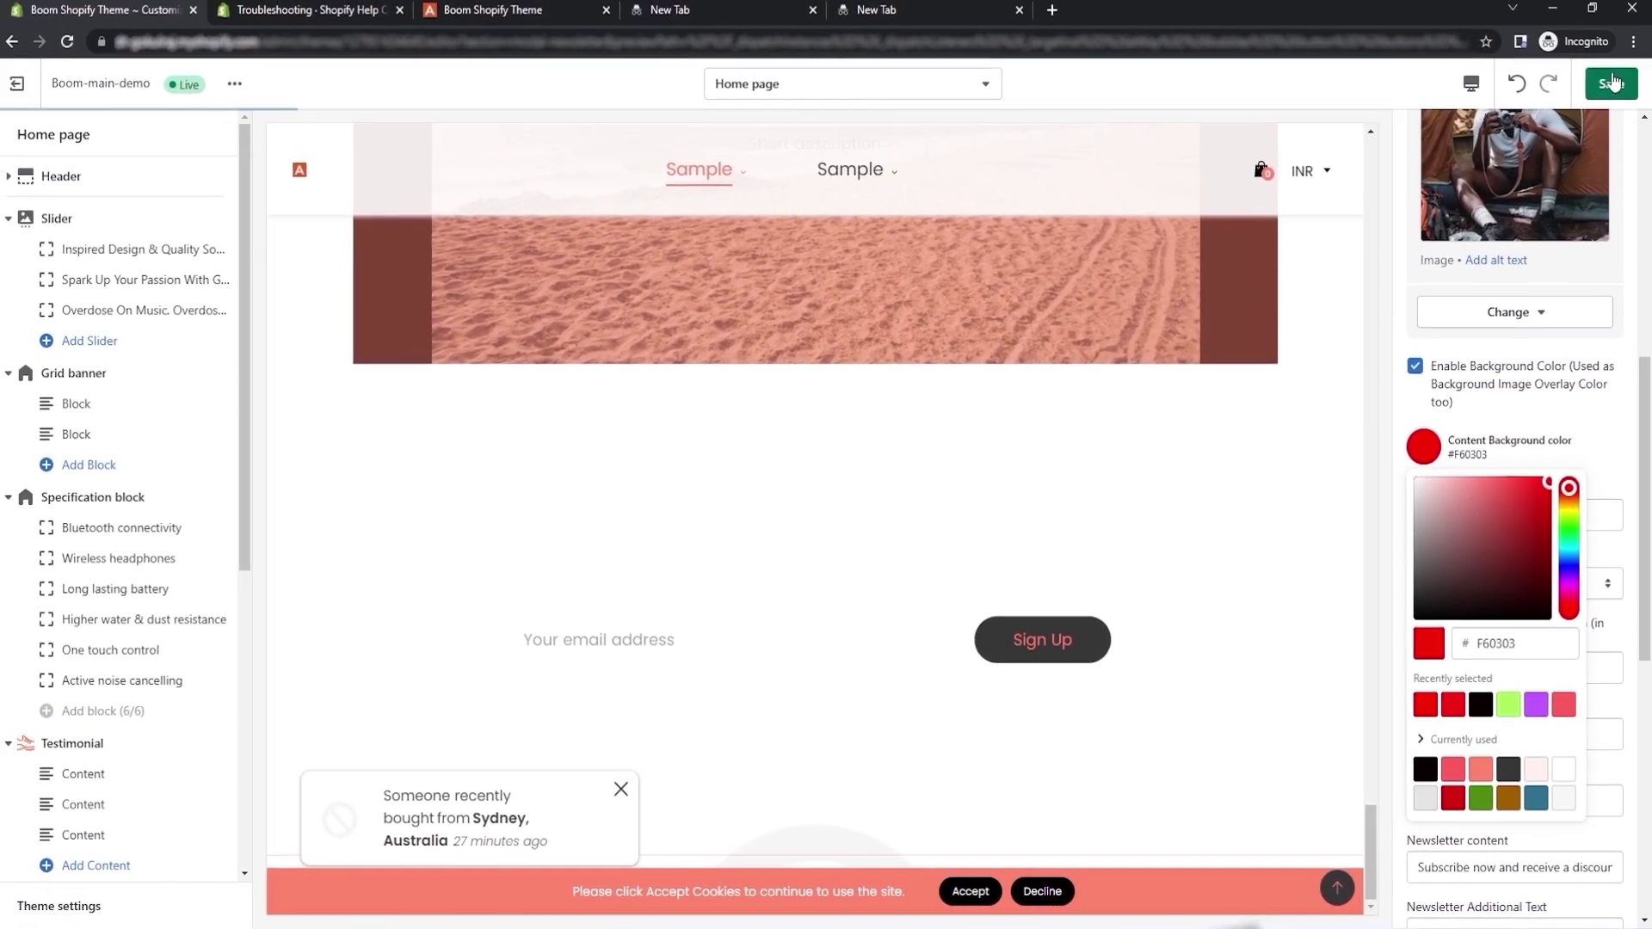
click(1616, 87)
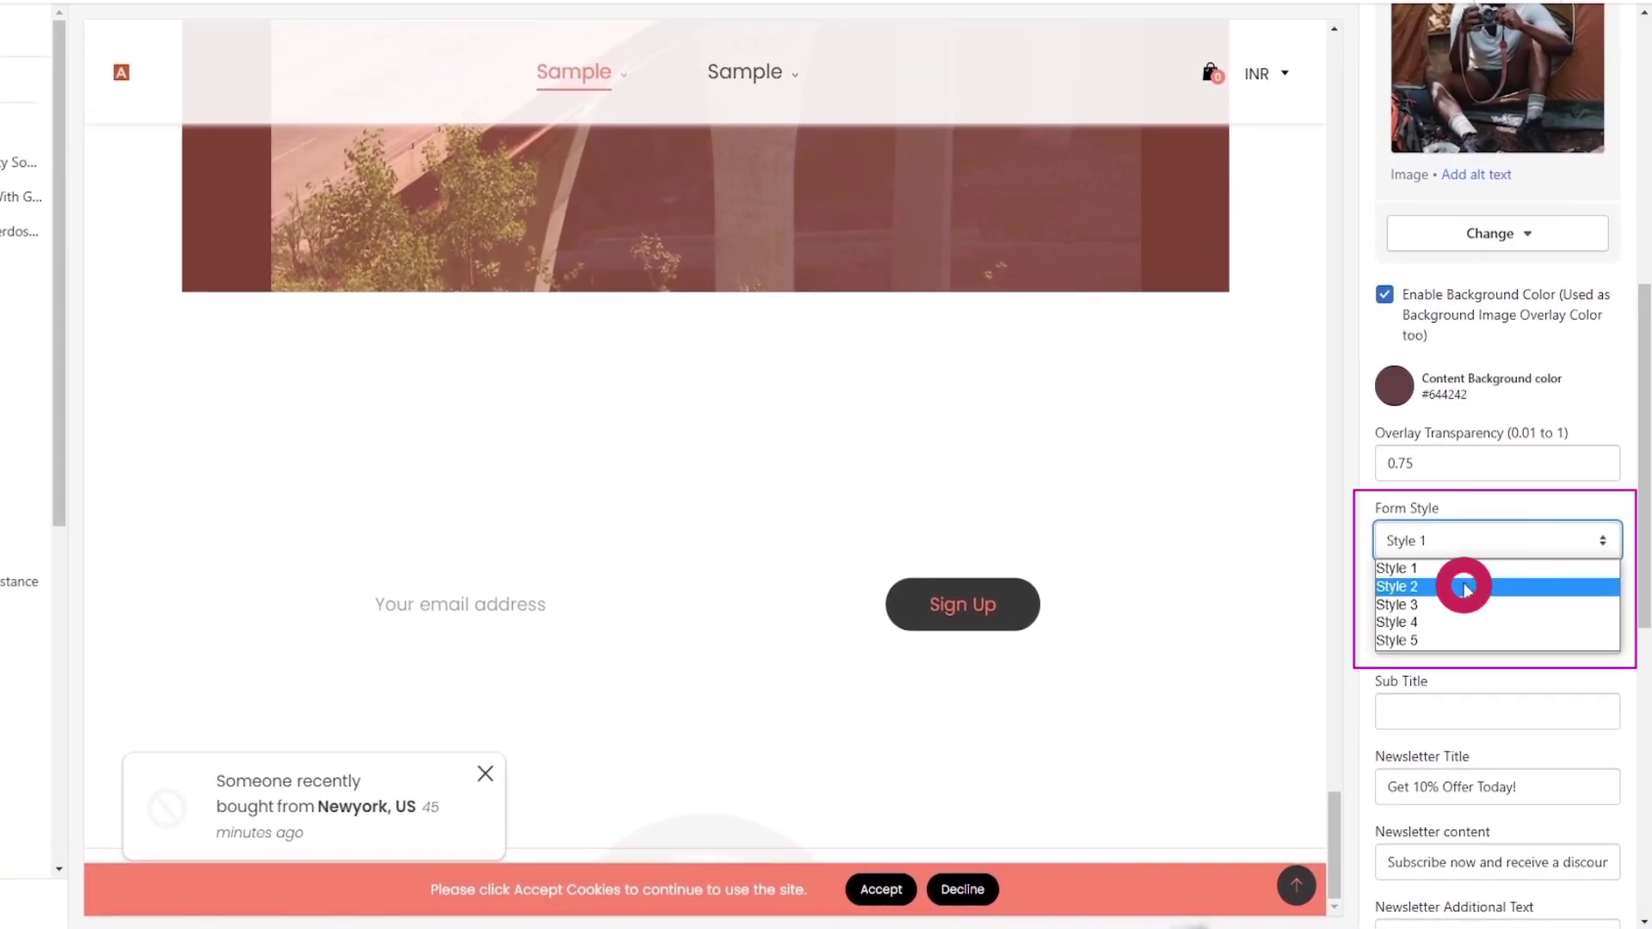
click(1465, 588)
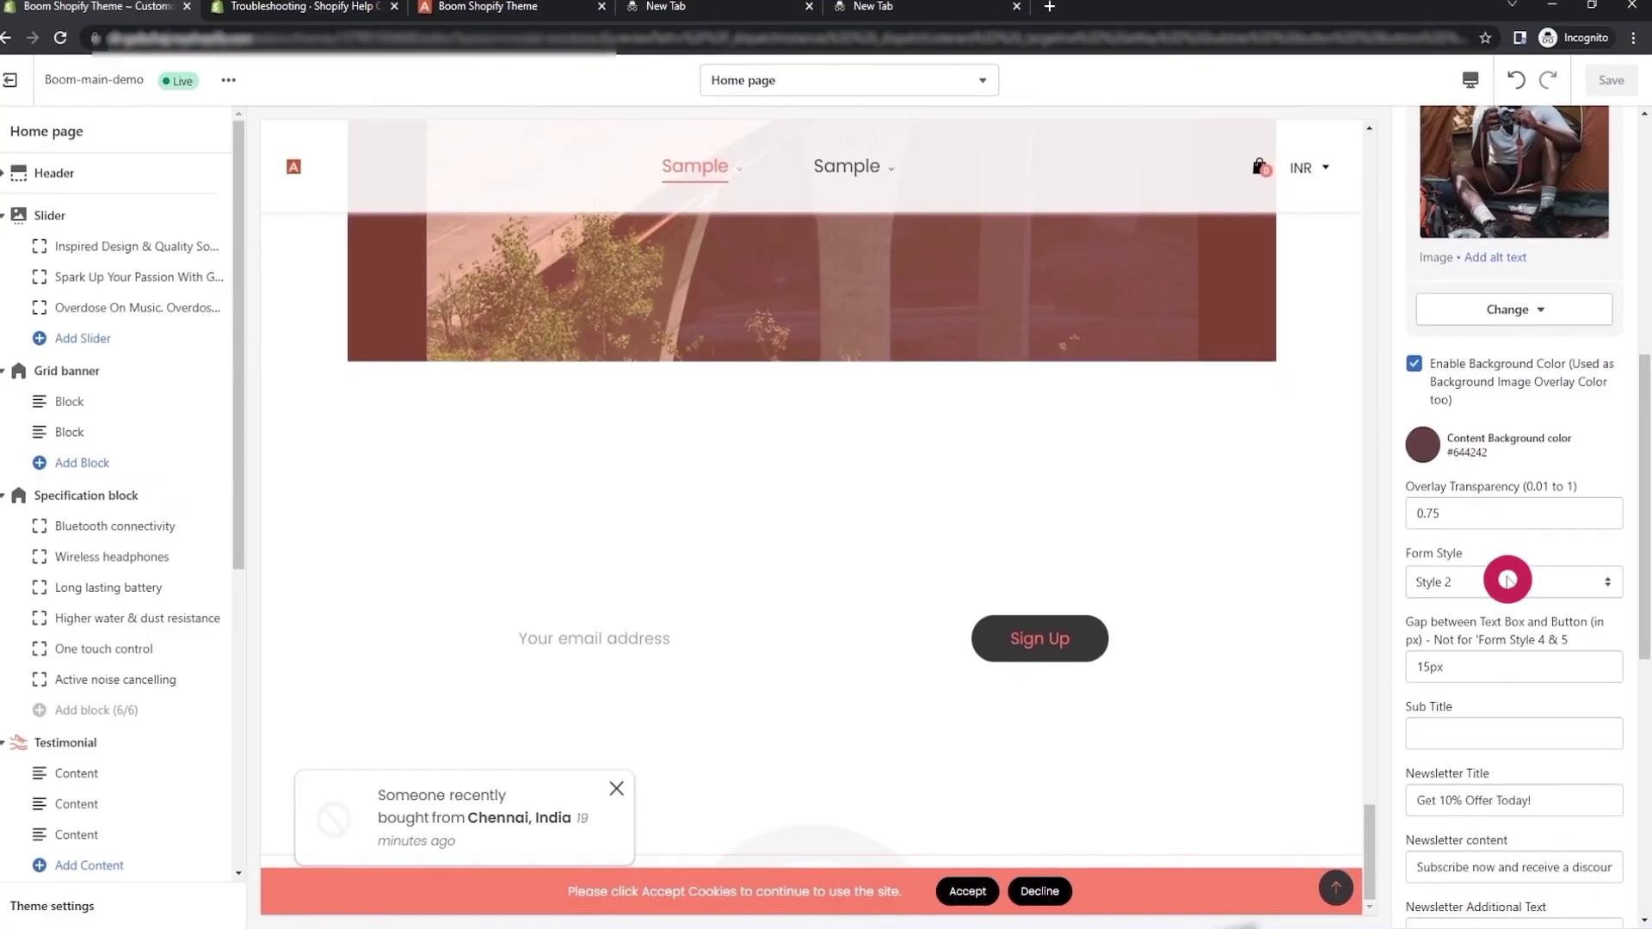
- Switch Form Style back to Style 1 and set the text-box-to-button gap to 05px
click(1507, 579)
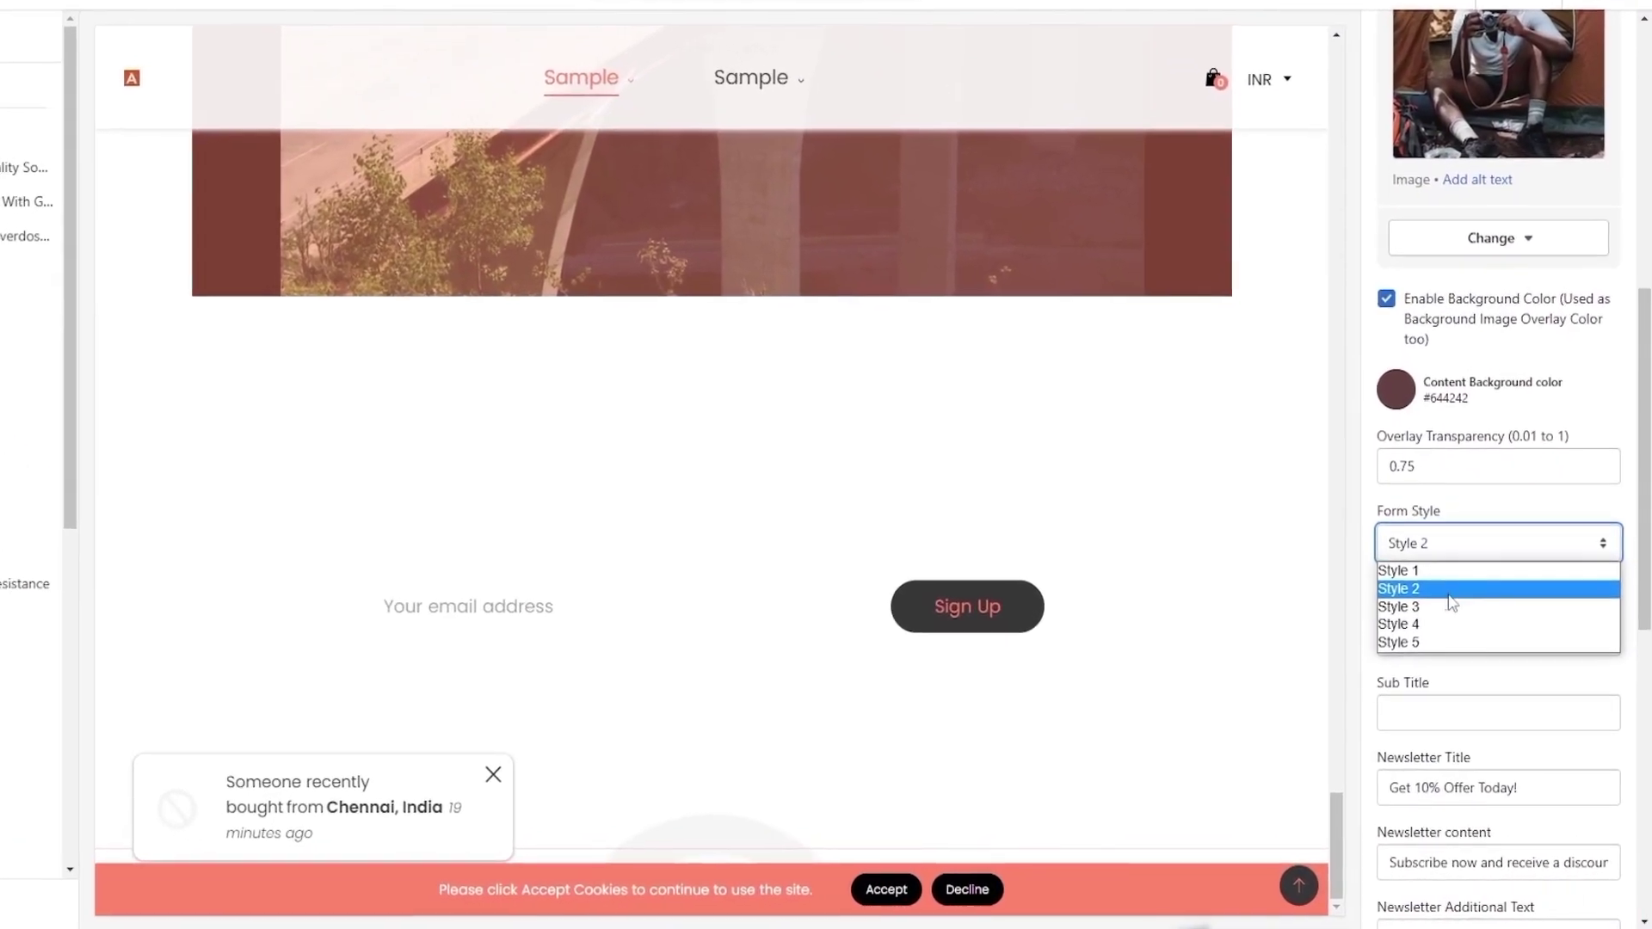
click(1452, 598)
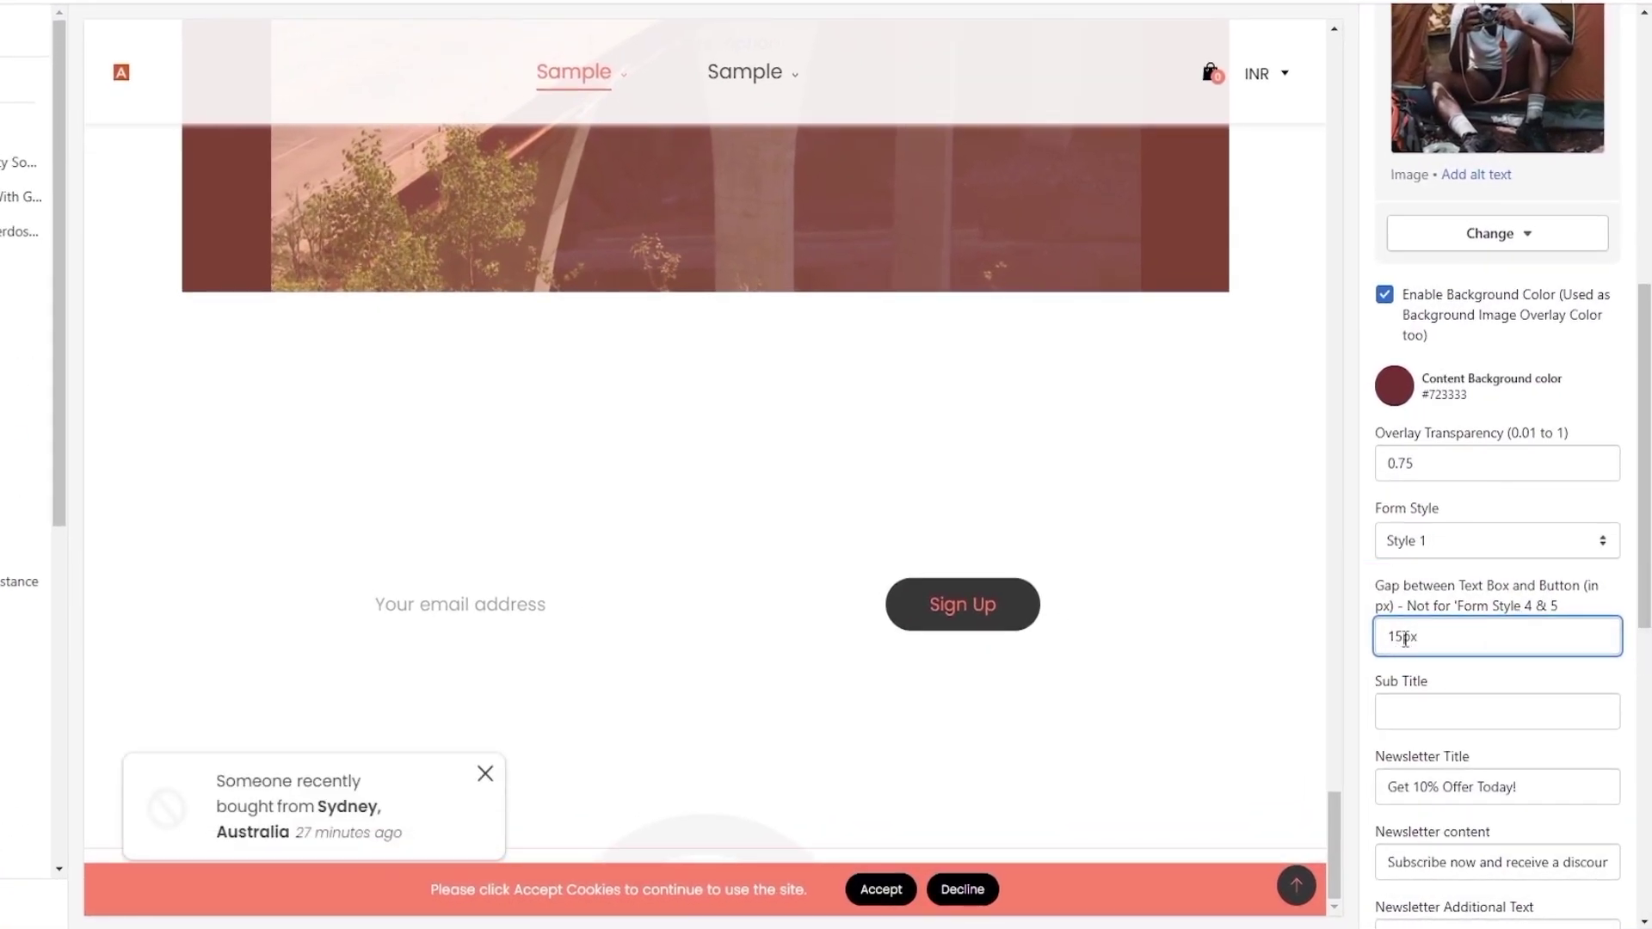
drag(1405, 639, 1384, 639)
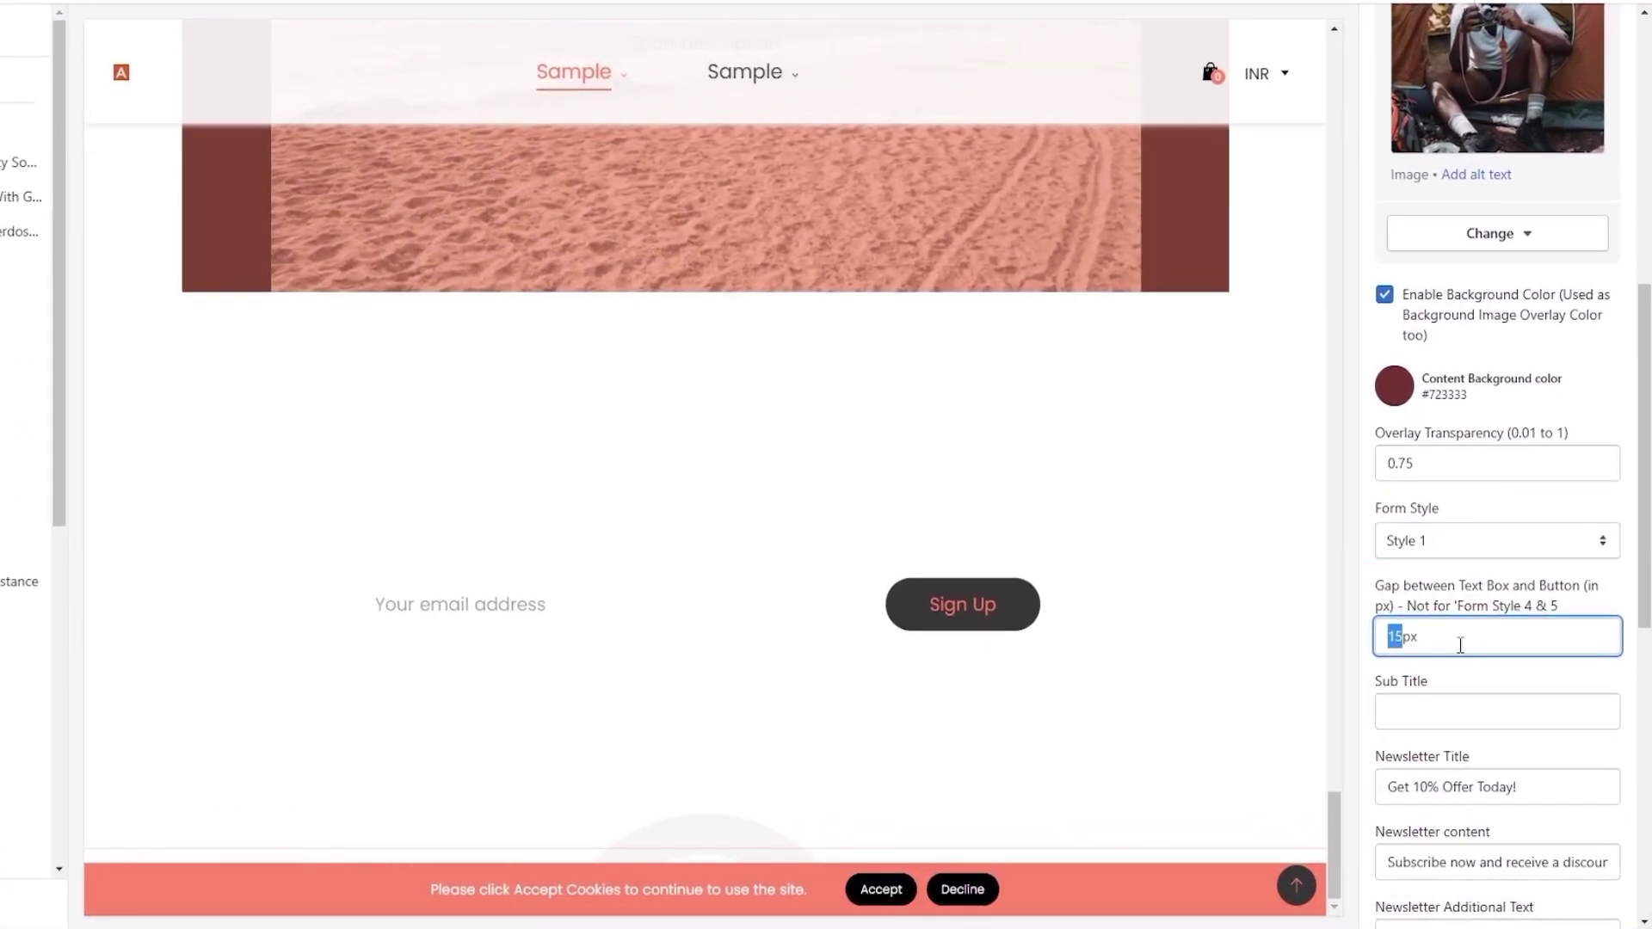
text(25)
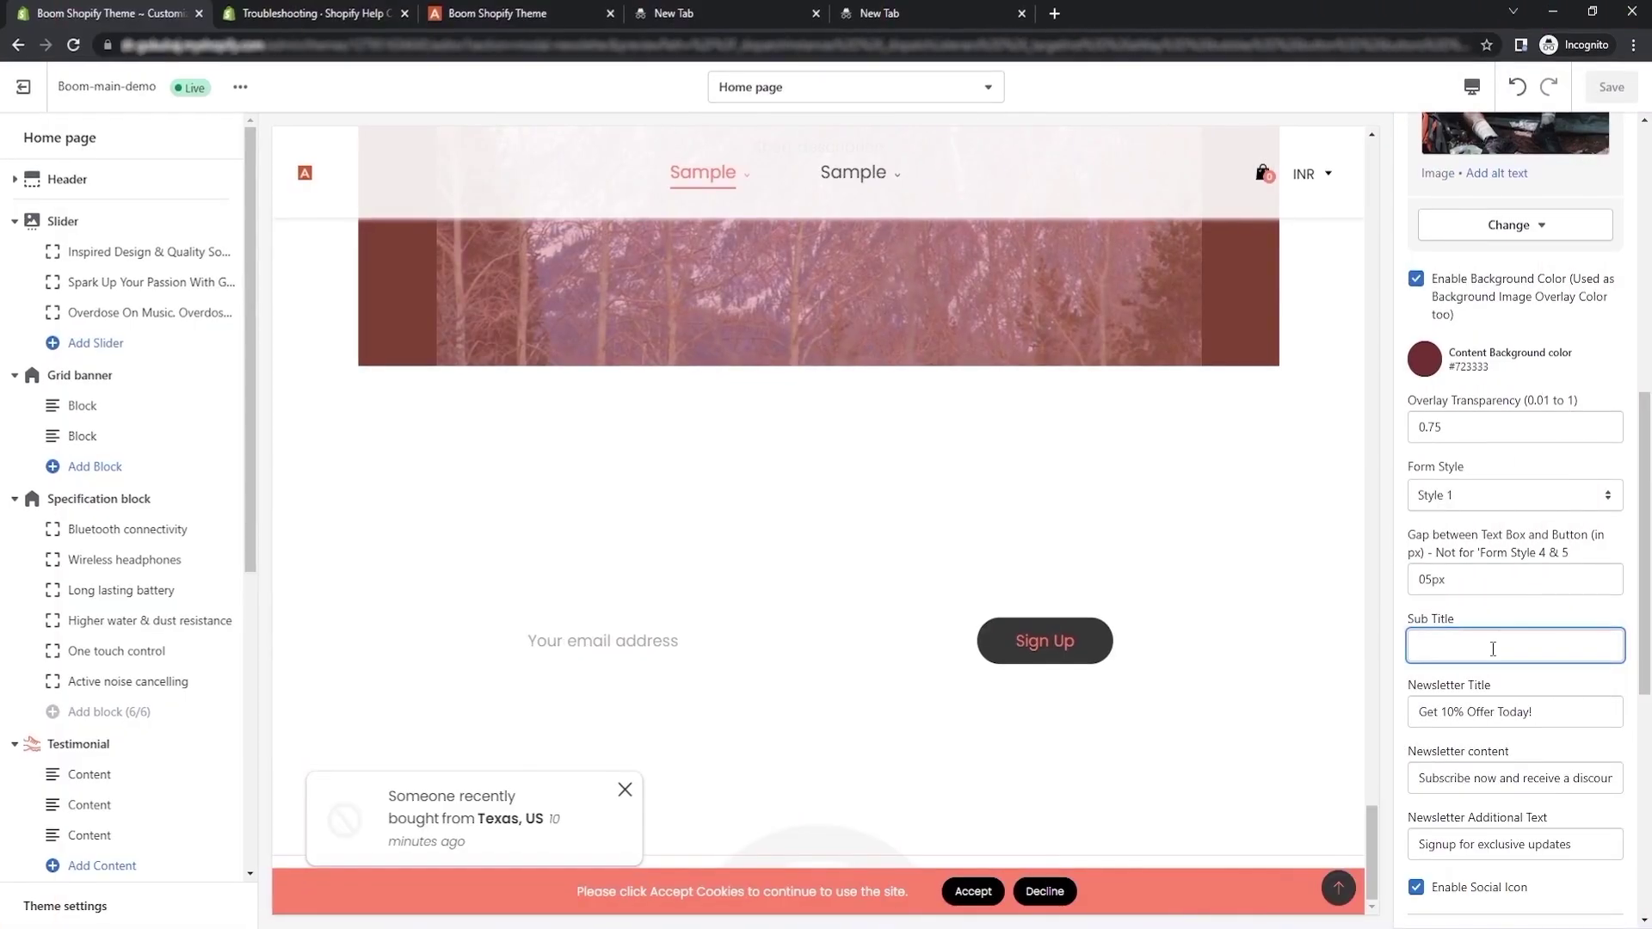
- Replace the Newsletter Title text with 'Get 50% Offer Now!'
text(He)
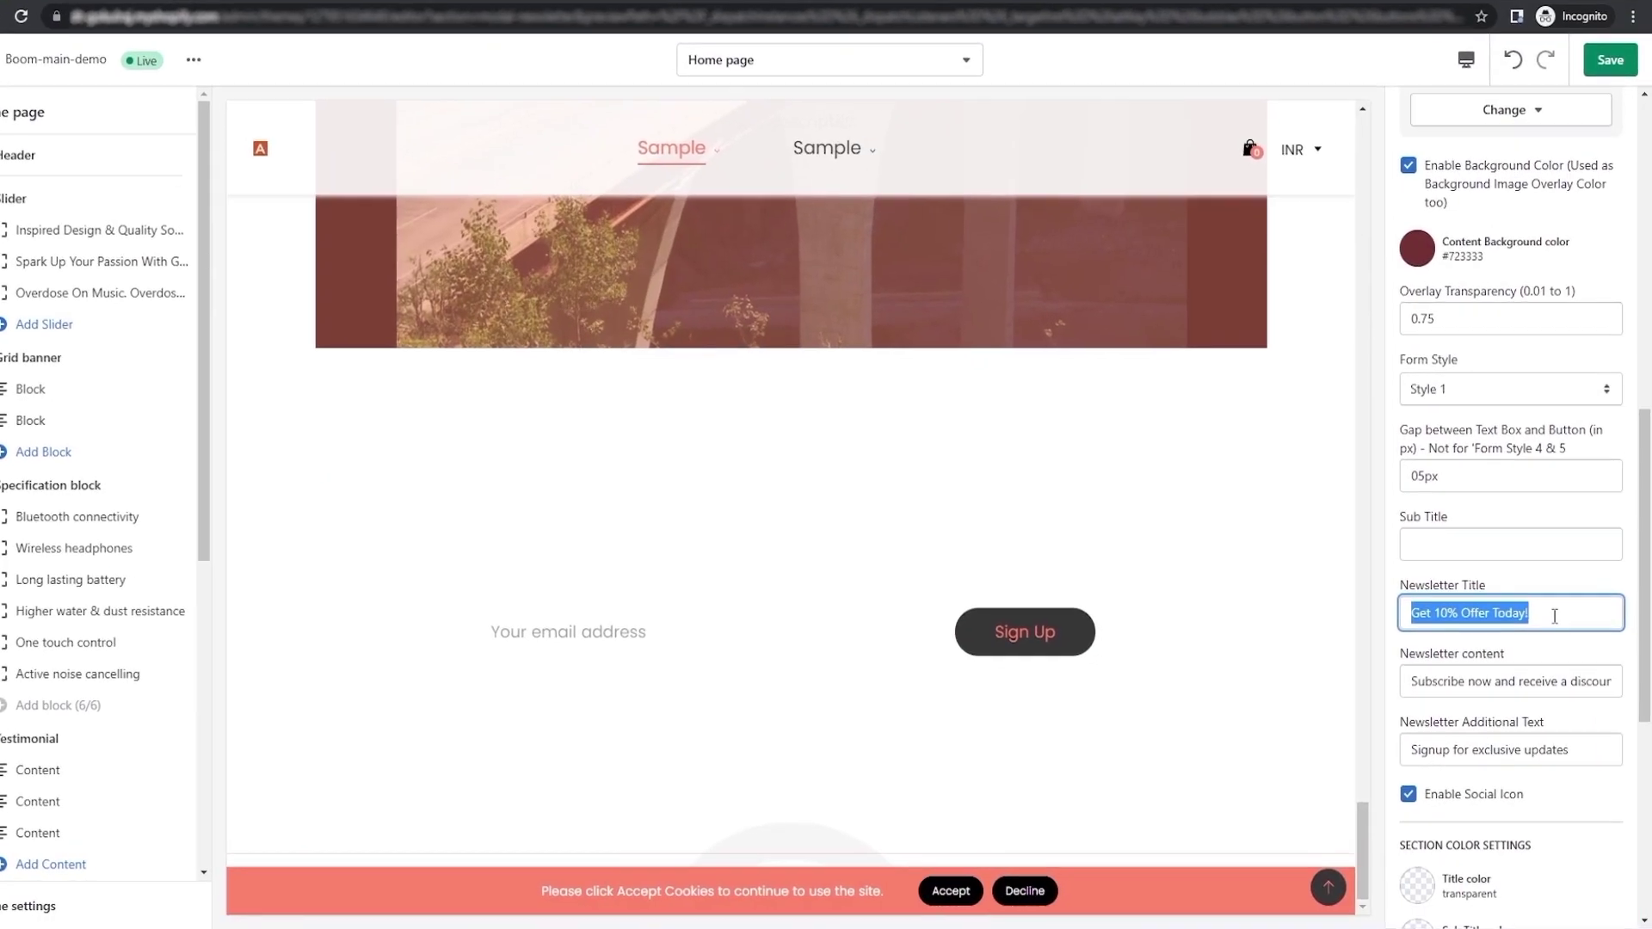
drag(1553, 616, 1438, 609)
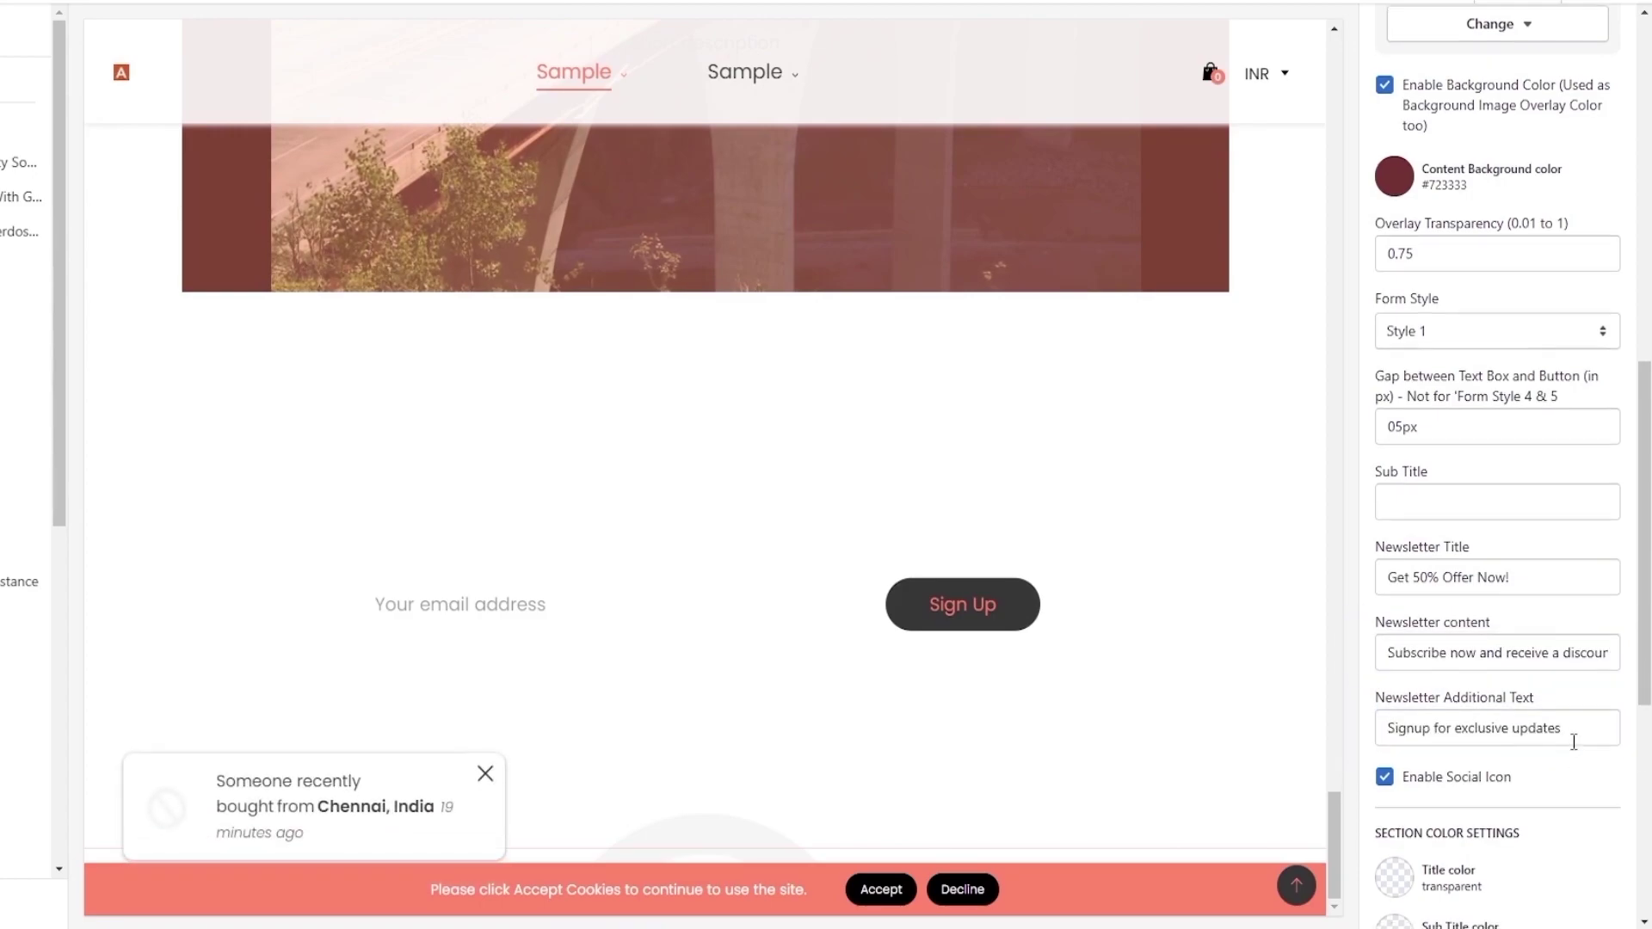
scroll(1548, 731, down, 1)
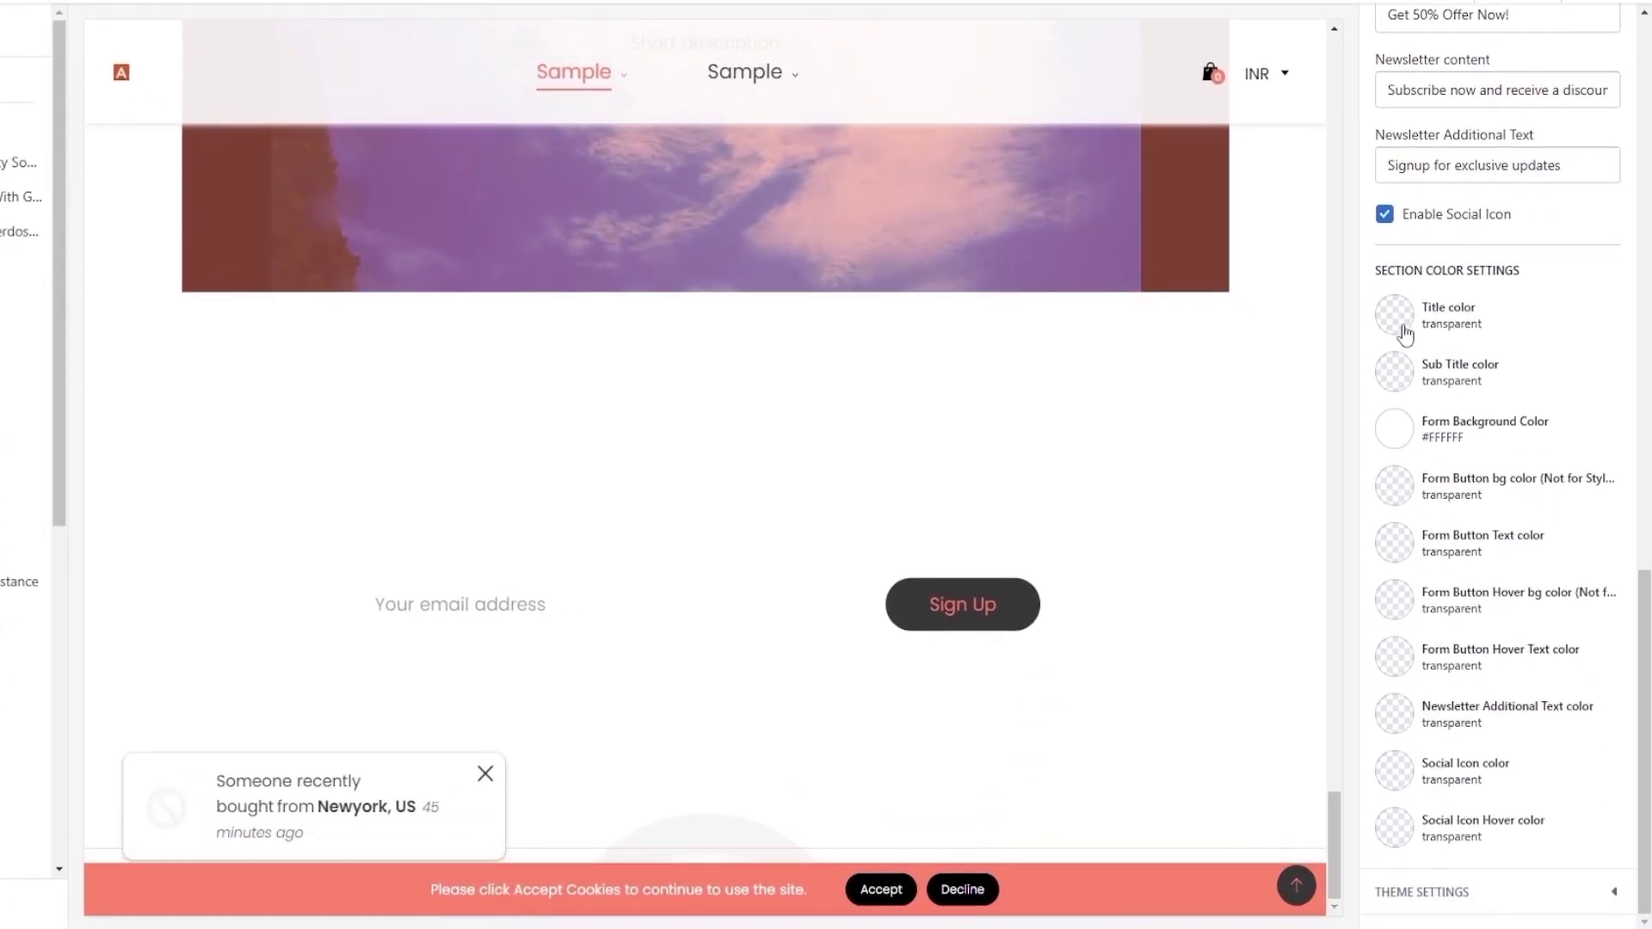
- Set the title colour to white, button text to #FD5D5D, and social hover to #D2F312
click(1402, 327)
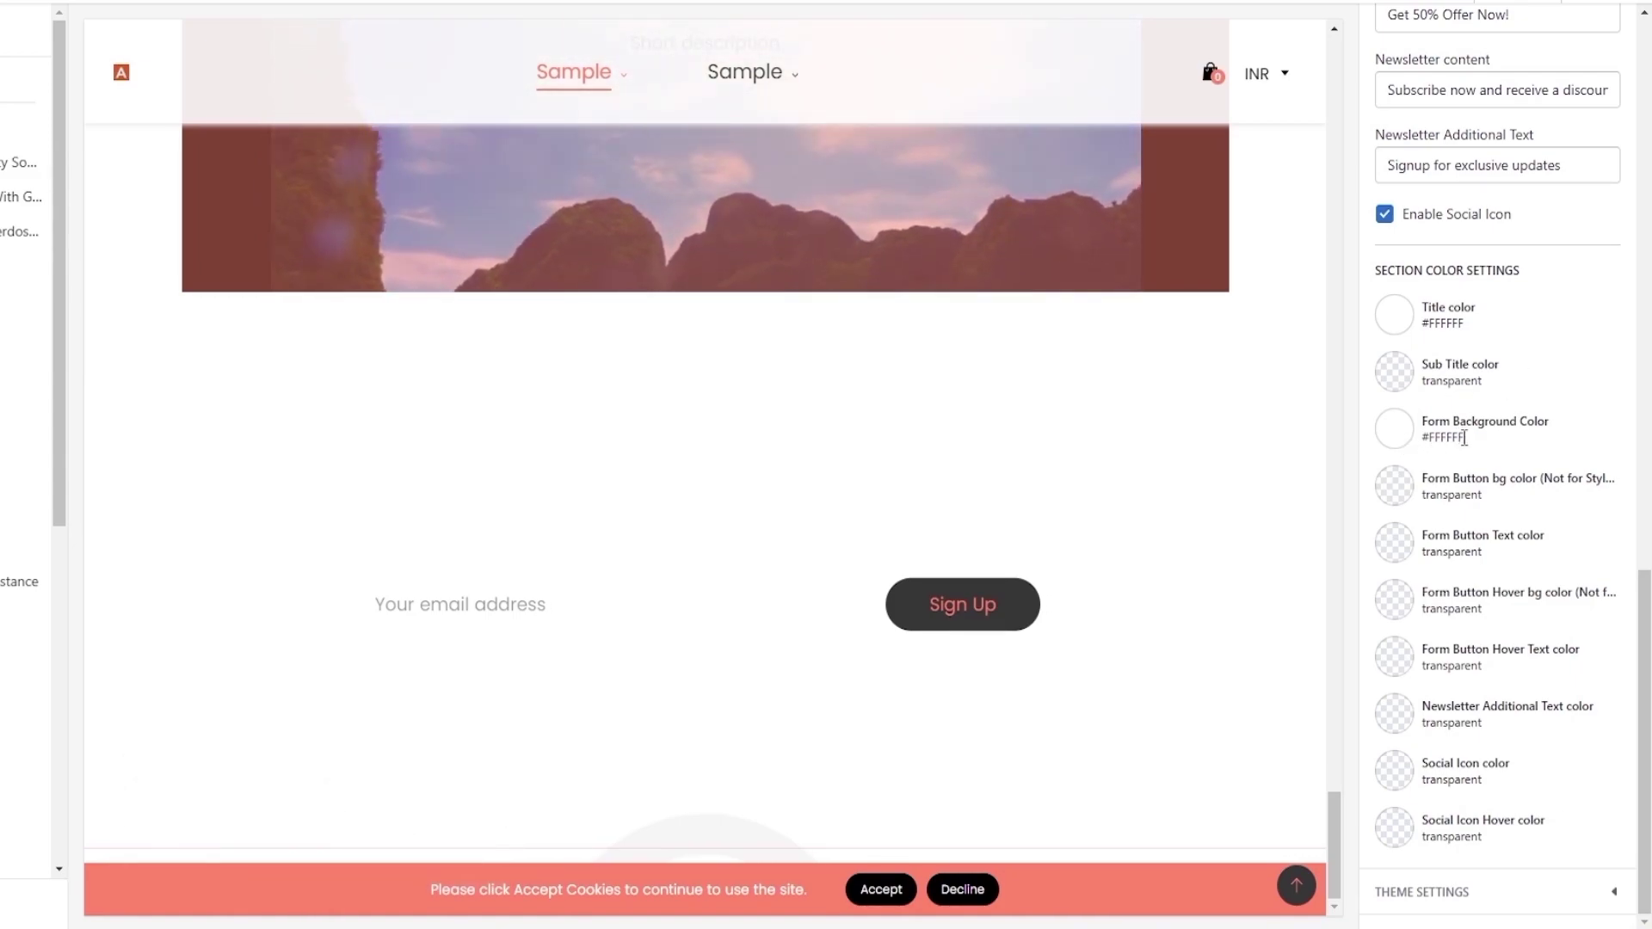
click(1395, 542)
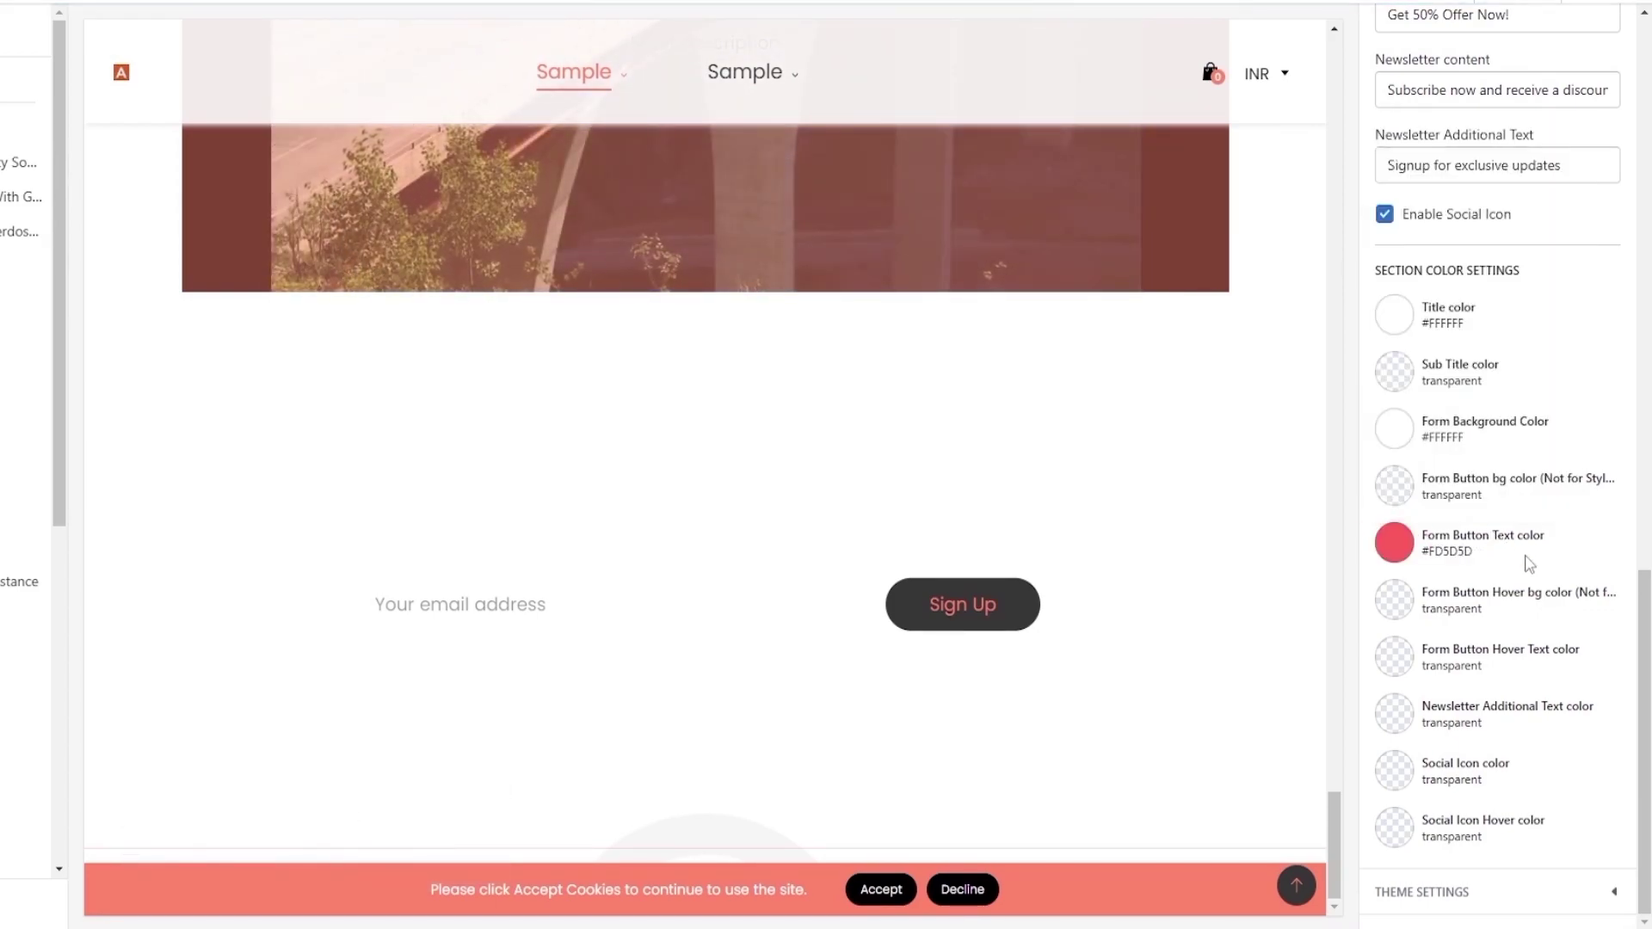
click(1394, 821)
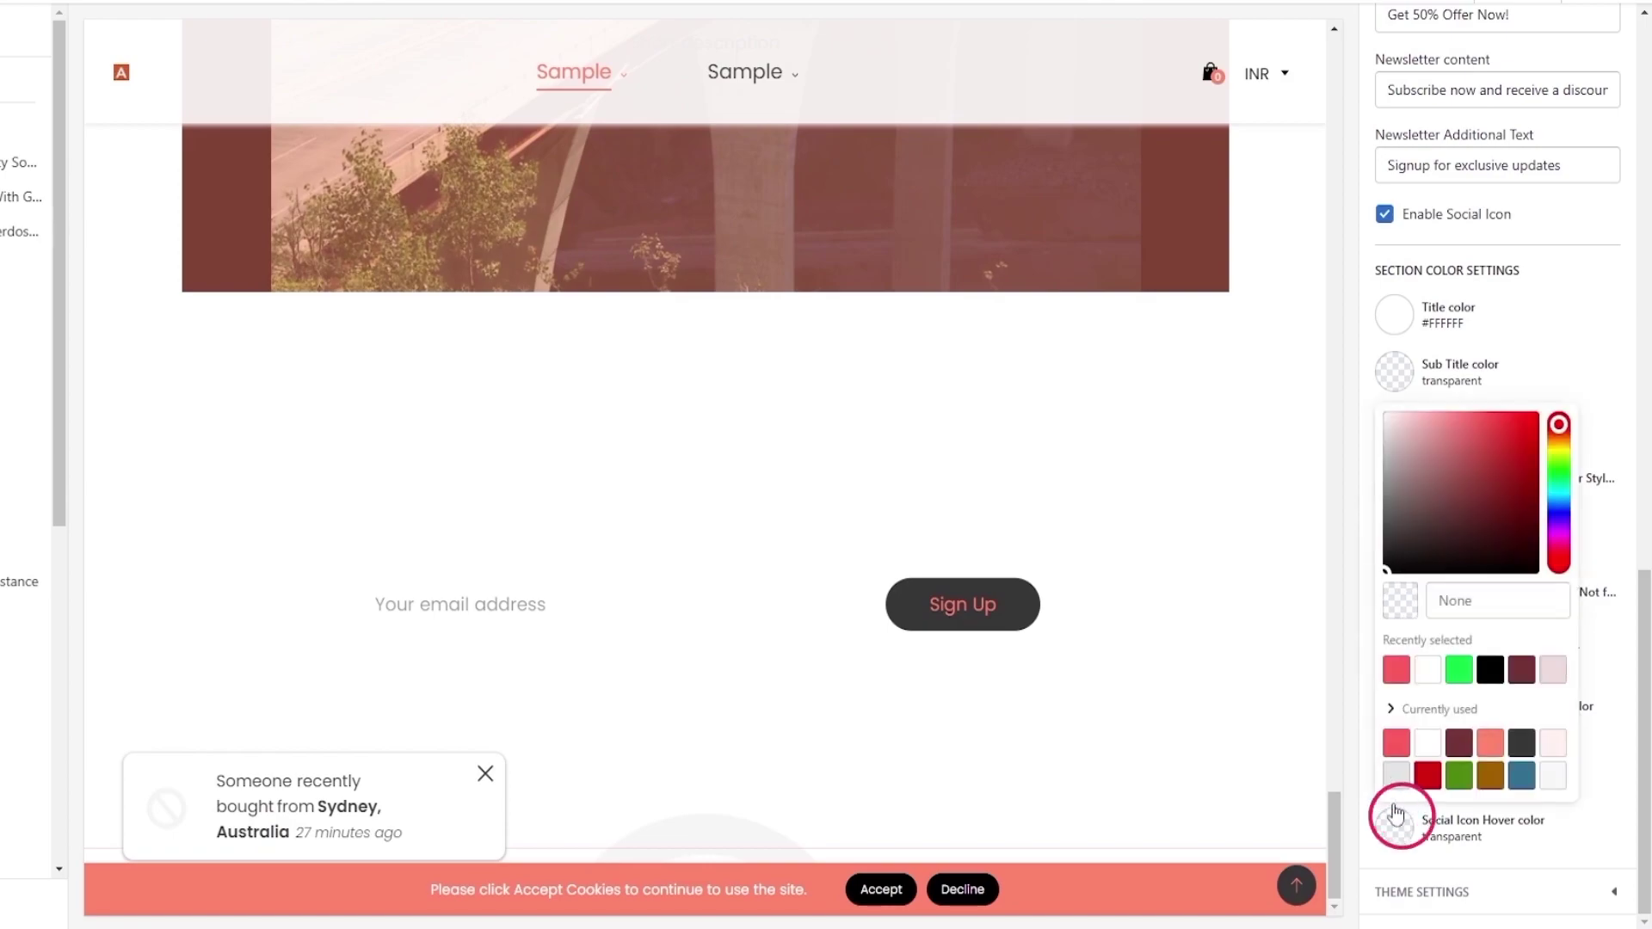
click(1559, 459)
click(1534, 439)
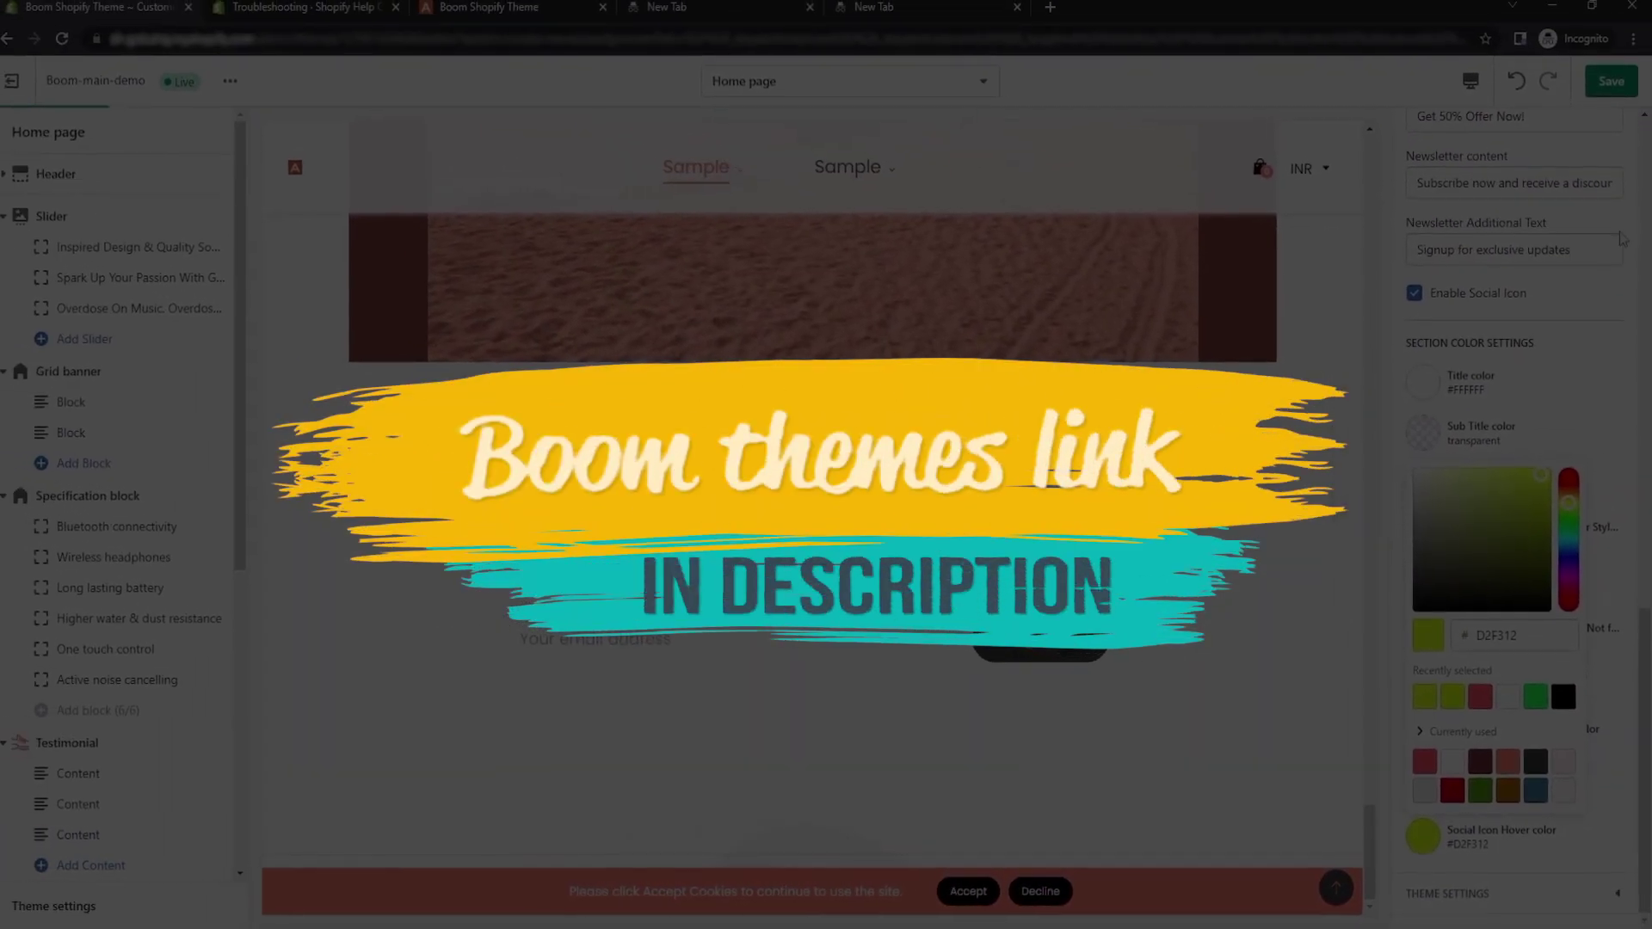